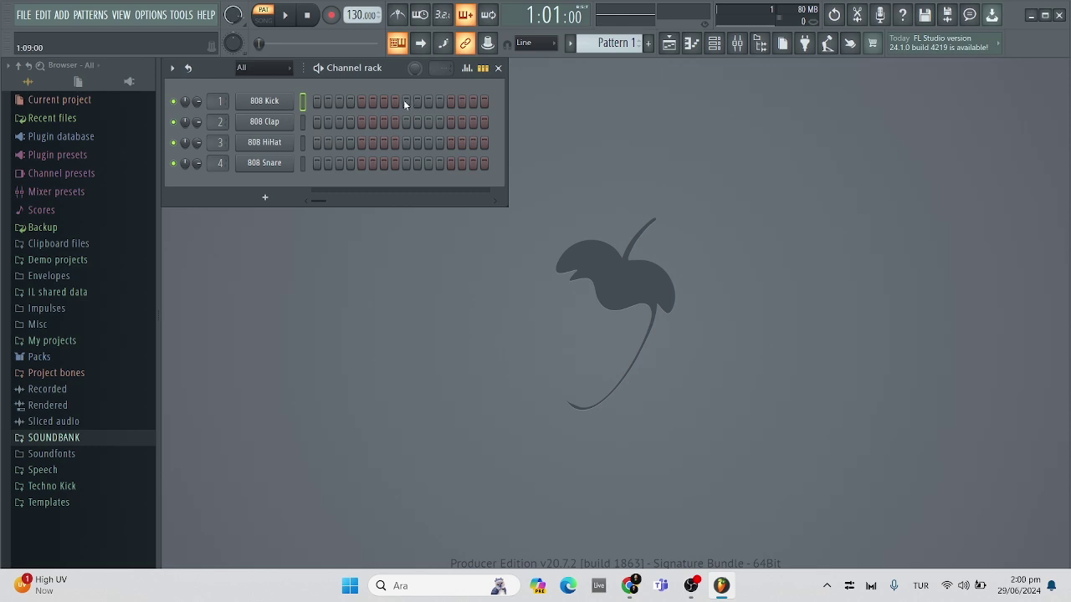
- Move the Channel rack window toward the middle of the workspace
left_click_drag(394, 72, 630, 146)
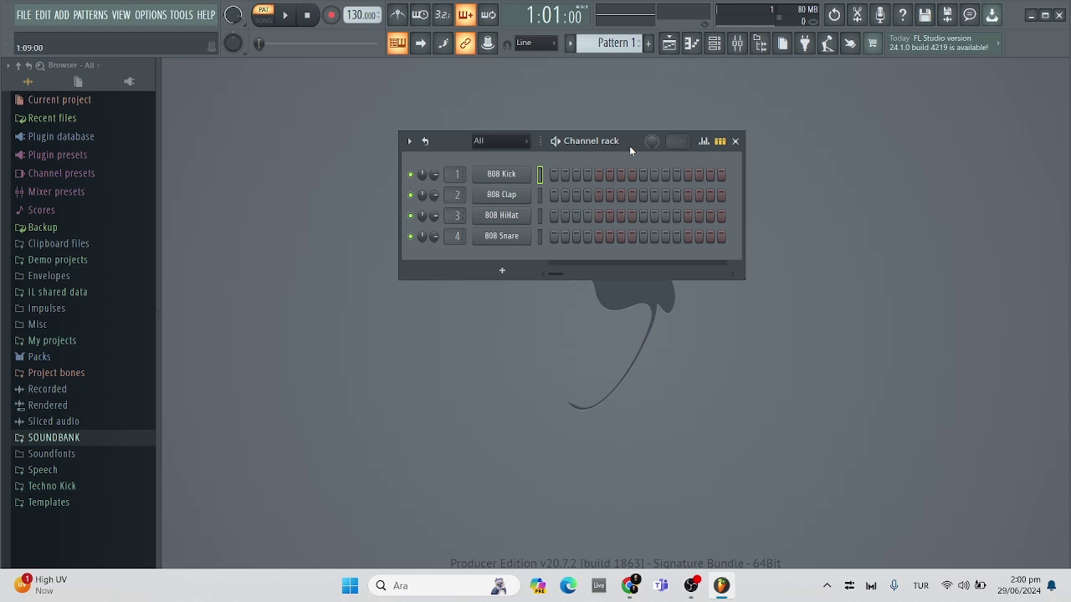
left_click_drag(629, 145, 566, 145)
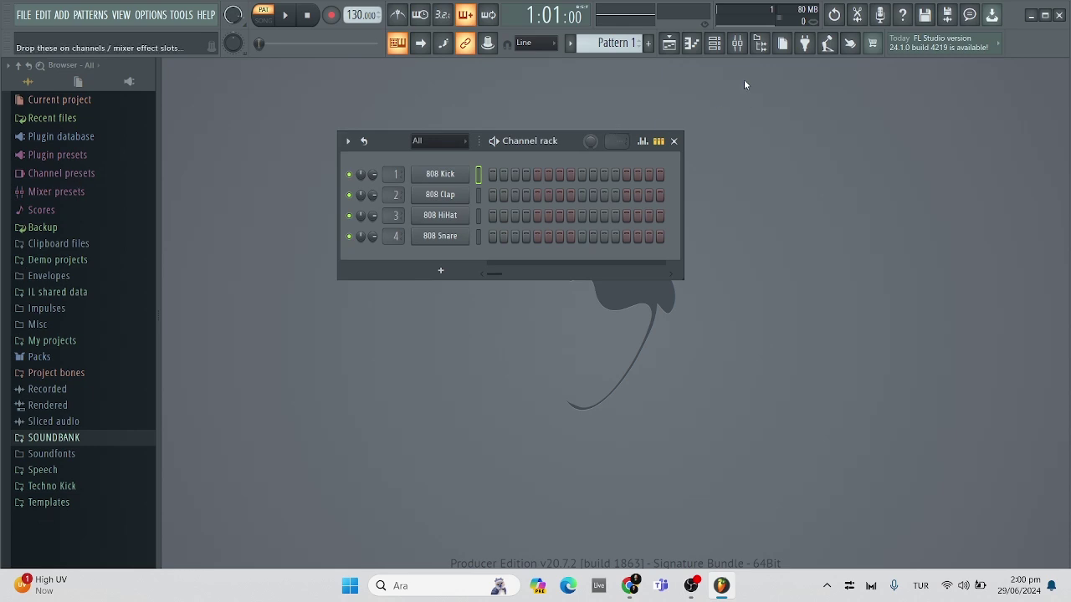
- Show the Mixer window, reposition it to view its tracks, and close it
left_click(737, 43)
left_click_drag(650, 132, 609, 82)
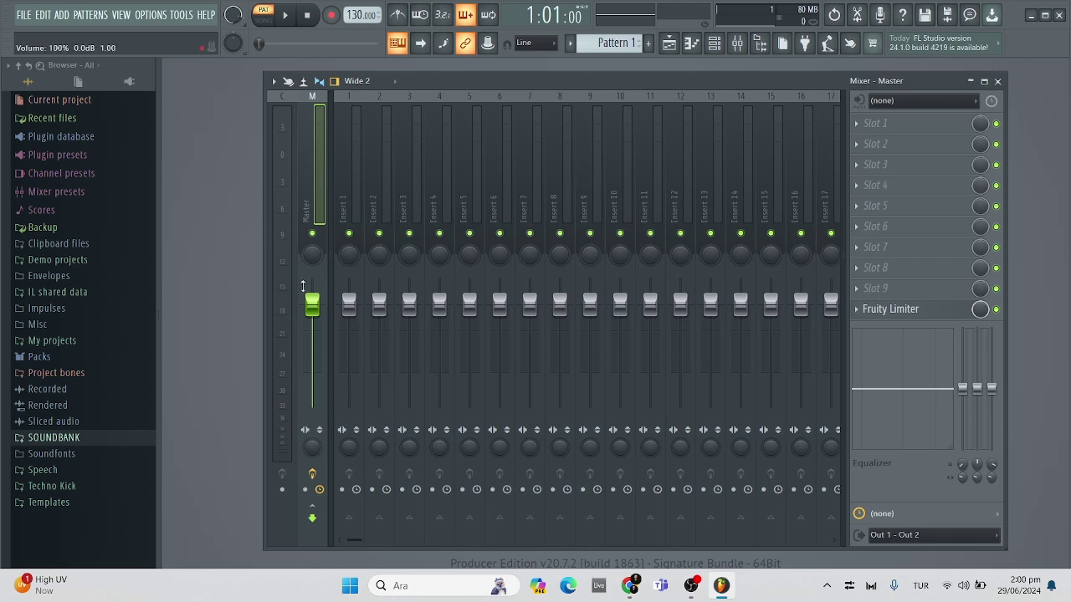
left_click(997, 81)
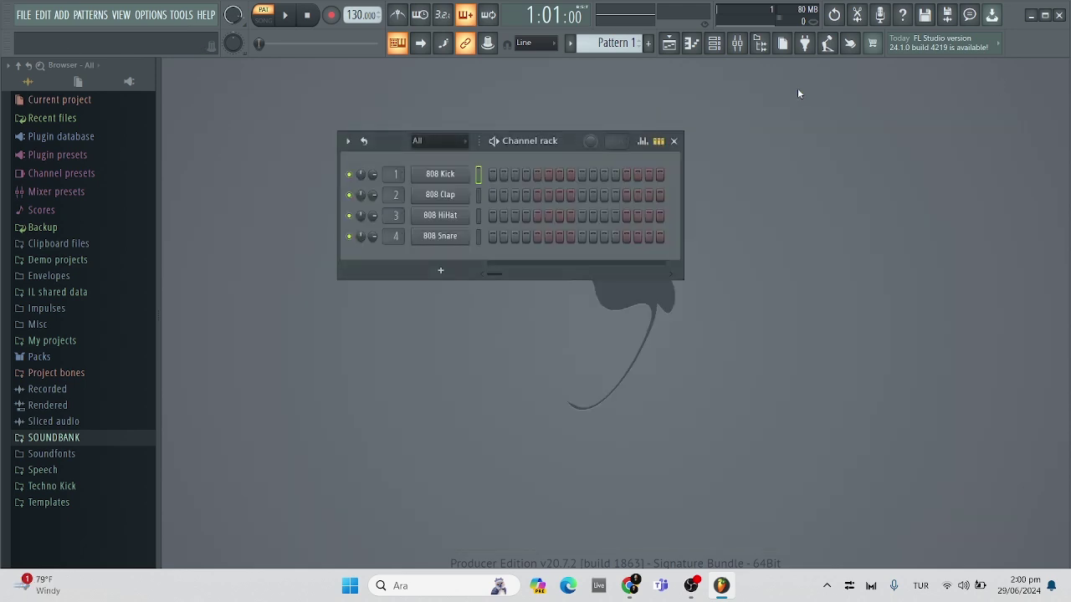
- Show the Playlist window, move it up to view its tracks, and close it
left_click(679, 46)
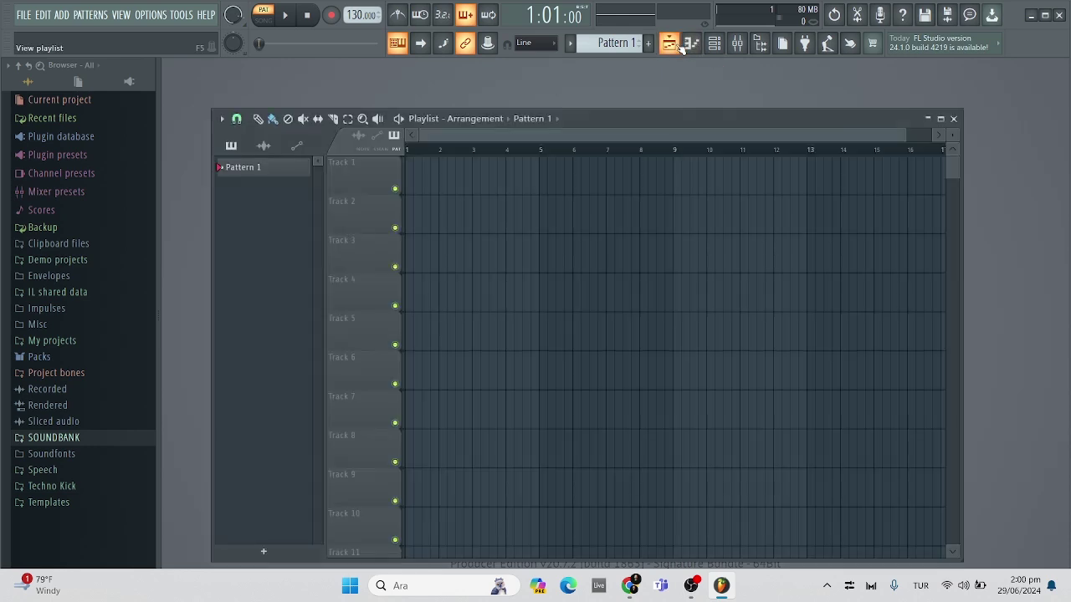
left_click_drag(674, 118, 675, 86)
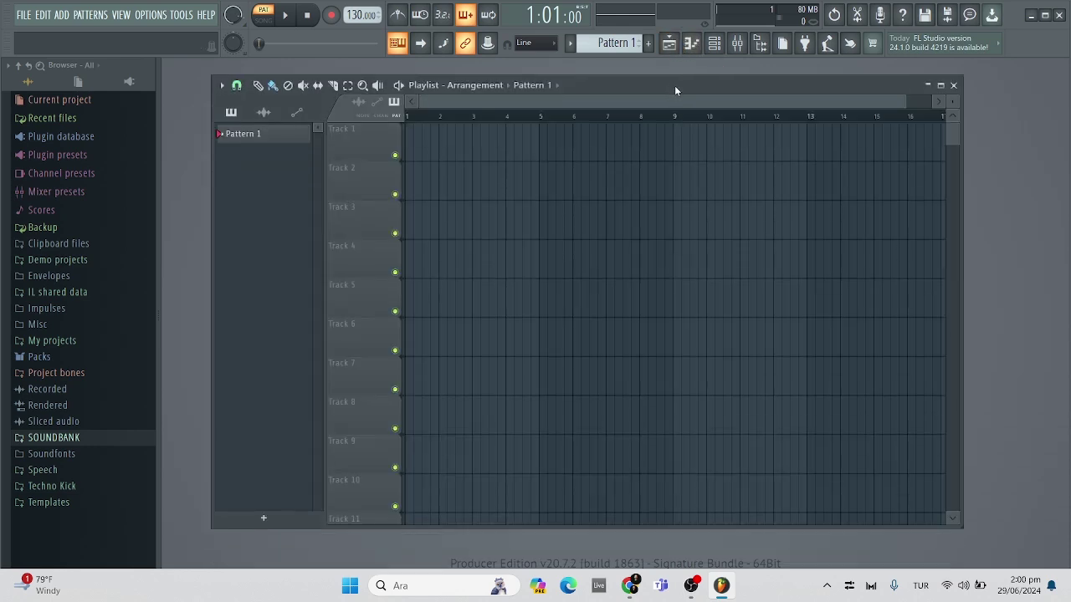
left_click(955, 86)
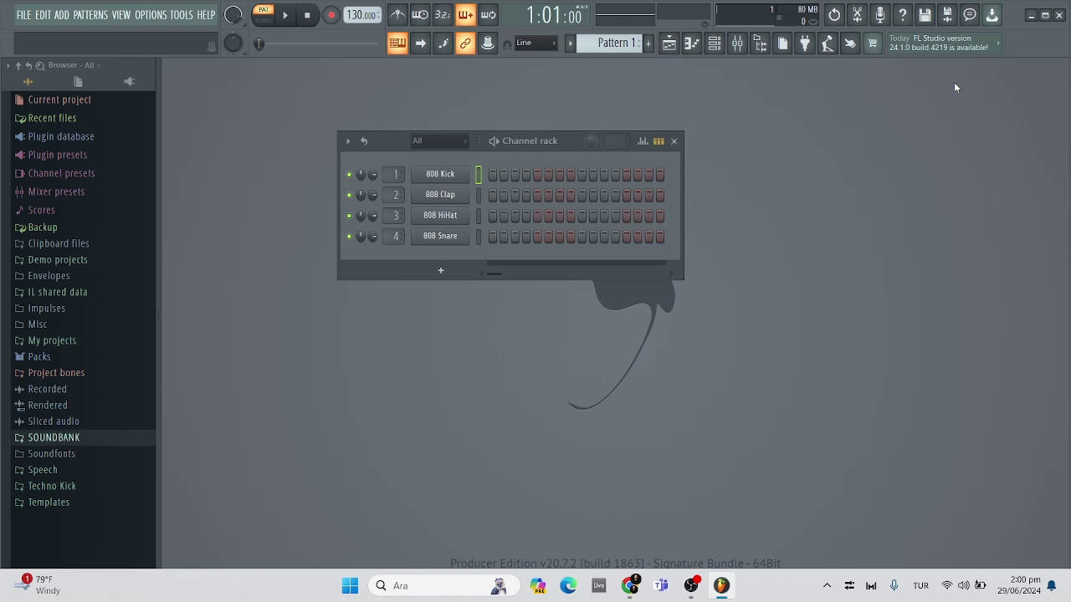
- Shift the Channel rack slightly up and to the left and audition the 808 Clap channel
left_click_drag(566, 148, 560, 139)
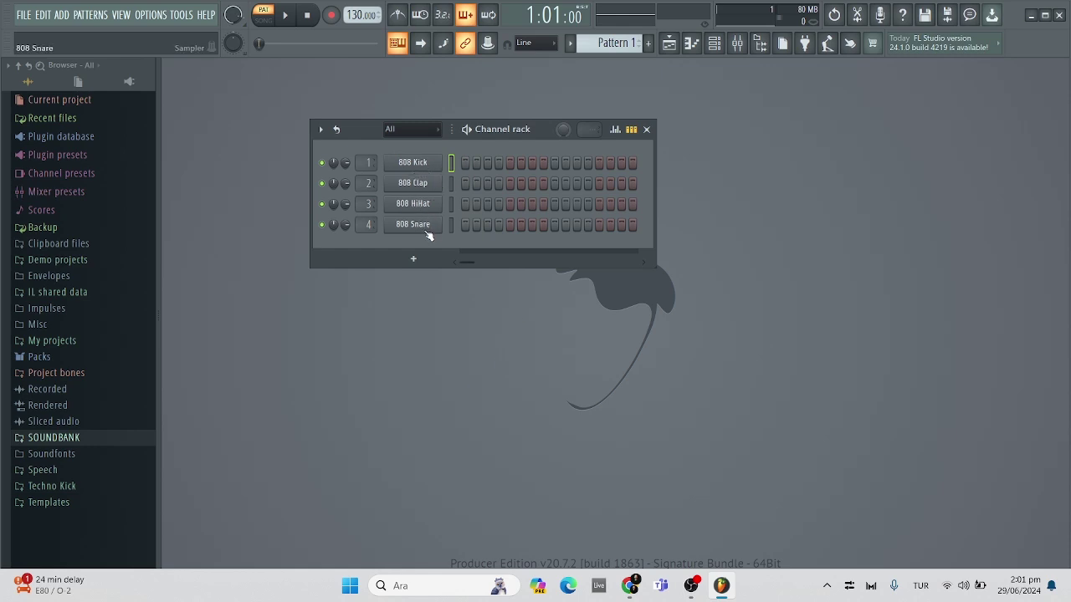
left_click(427, 183)
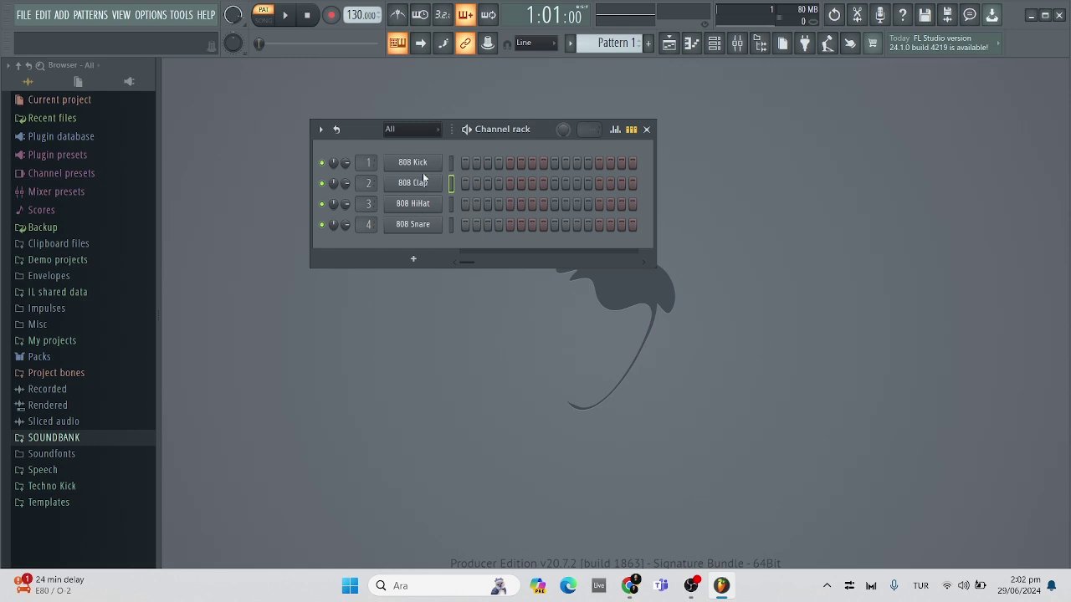
left_click_drag(540, 127, 504, 119)
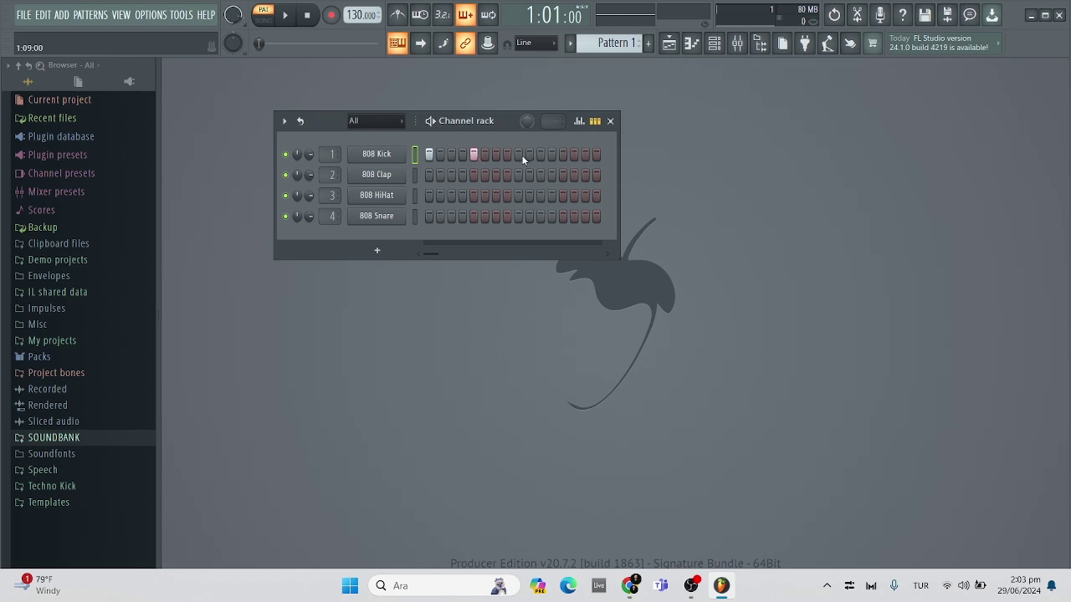
- Finish the 808 Kick pattern on steps 1, 5, 9 and 13 and play it back
left_click(518, 154)
key("space")
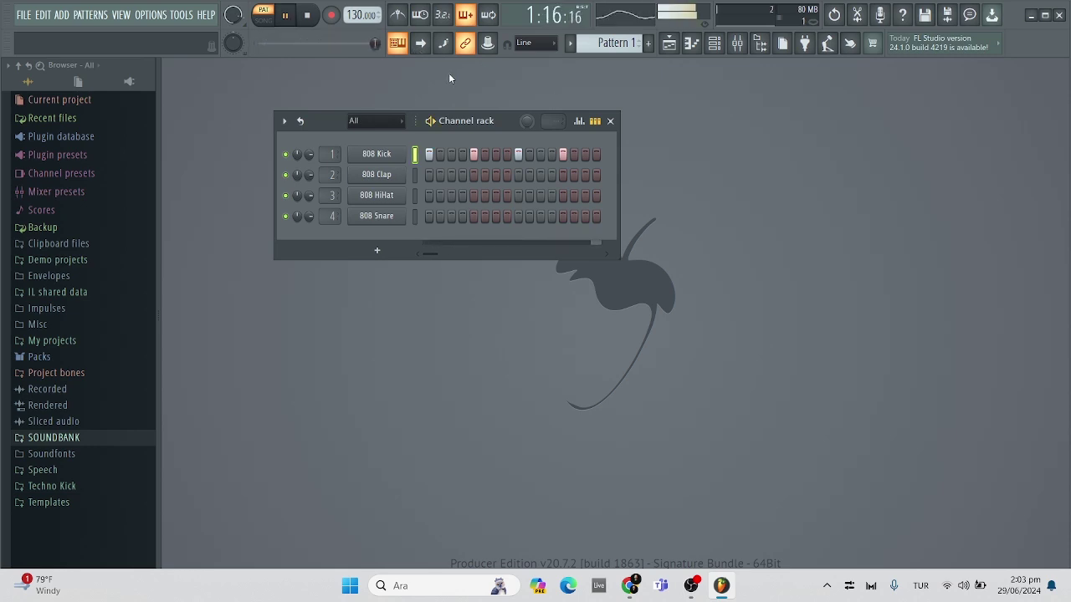
key("space")
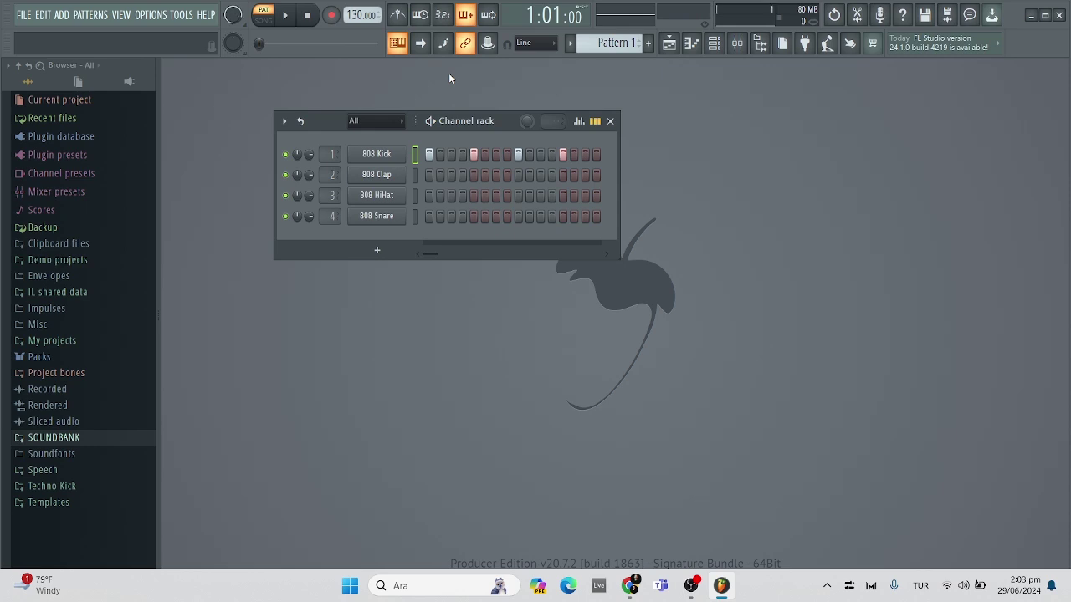
- Add 808 HiHat hits on steps 3, 7, 11 and 15 and play the pattern
left_click(453, 196)
left_click(496, 196)
left_click(583, 195)
key("space")
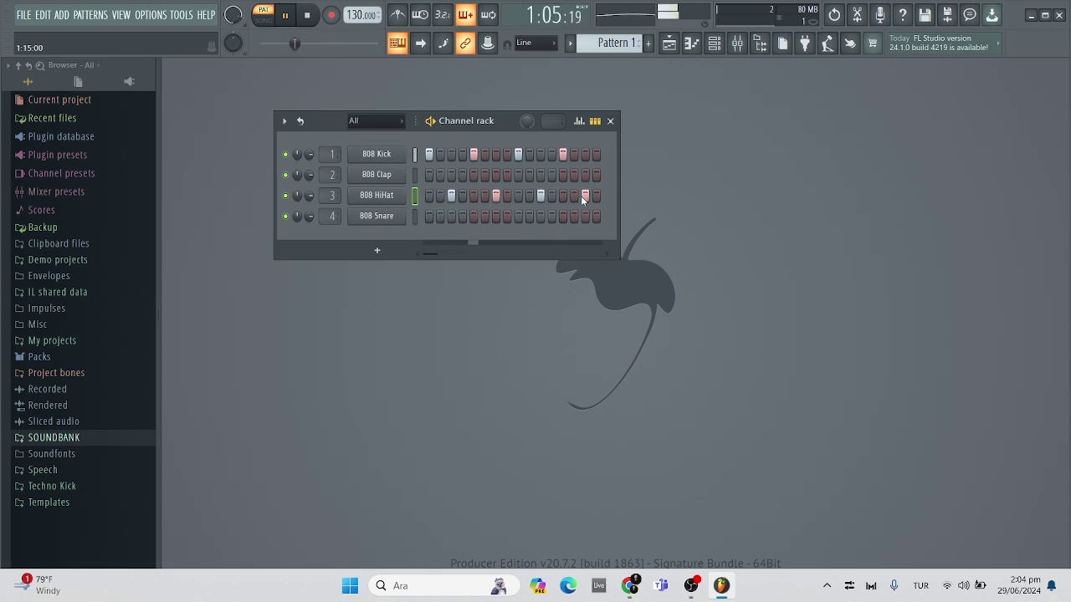
key("space")
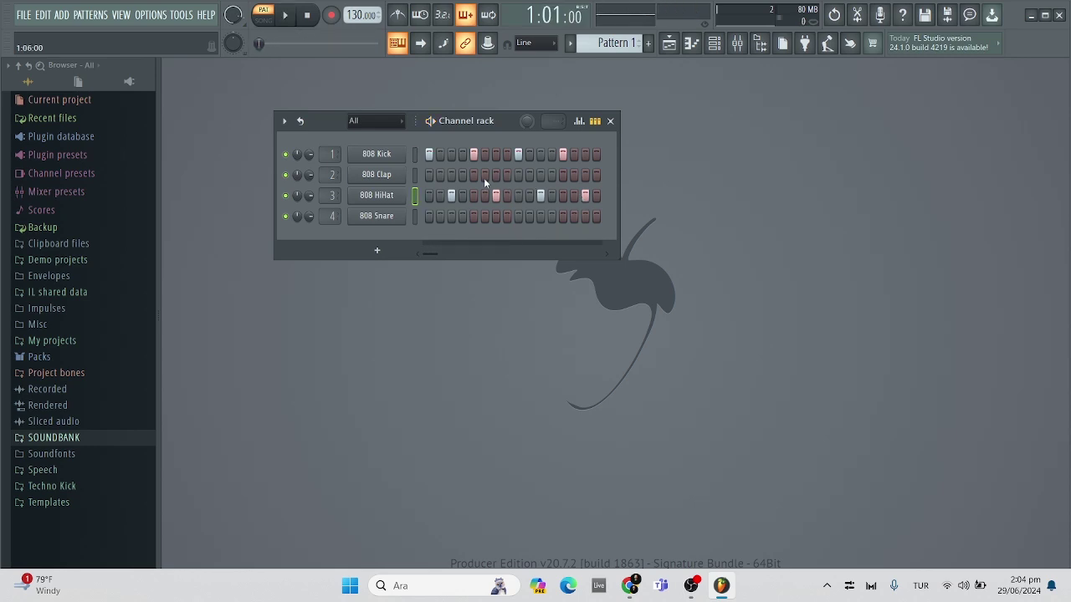
- Add 808 Clap hits on steps 5 and 13 and play the pattern
left_click(474, 174)
left_click(563, 175)
key("space")
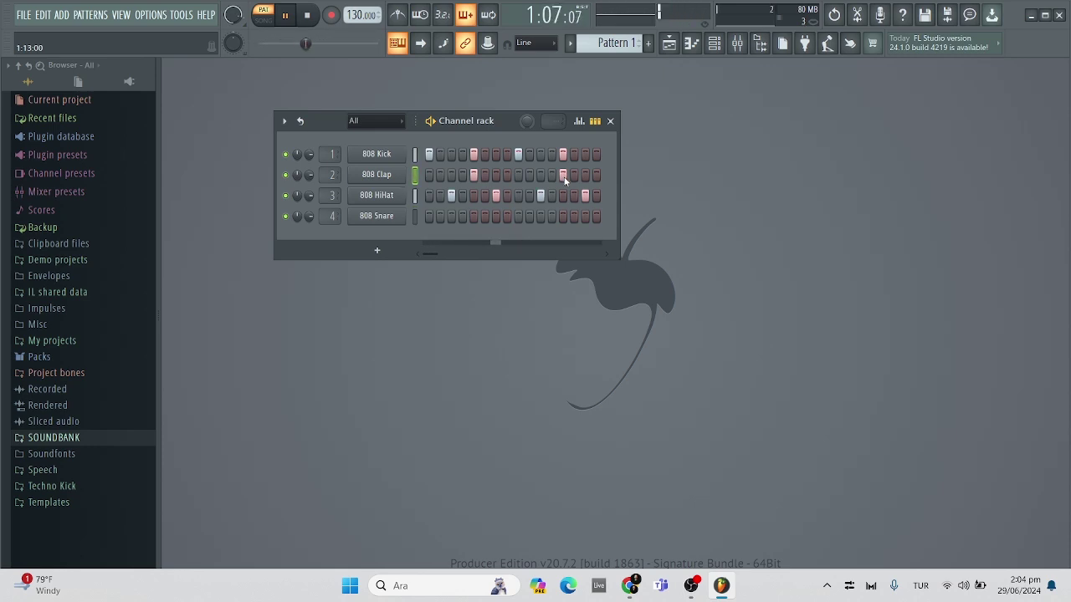
key("space")
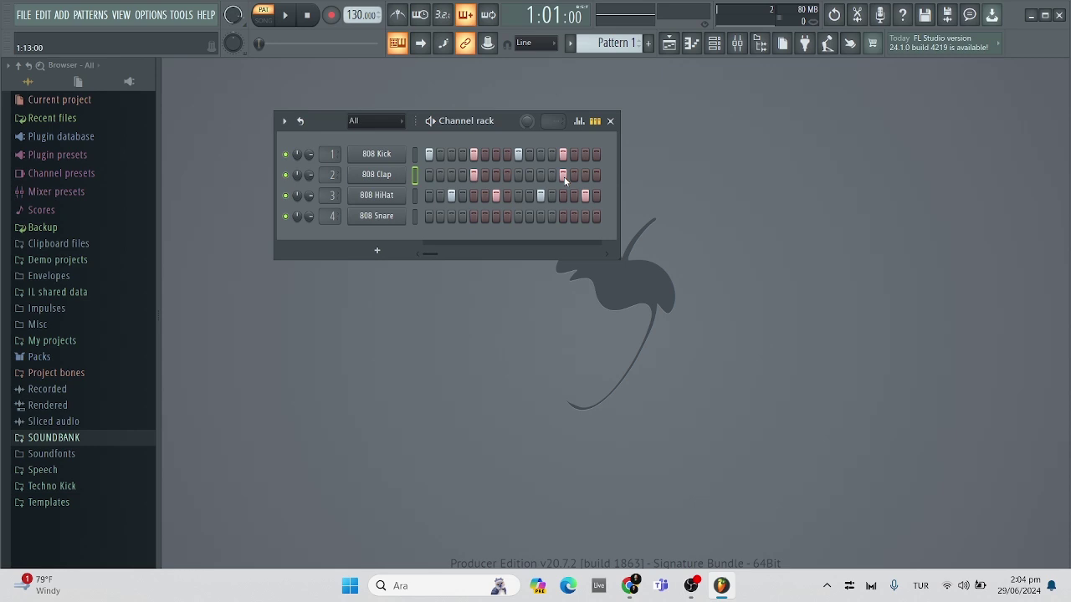
- Clear all hits from the pattern and place 808 Kick hits on steps 1, 4, 7, 10 and 13
key("ctrl+z")
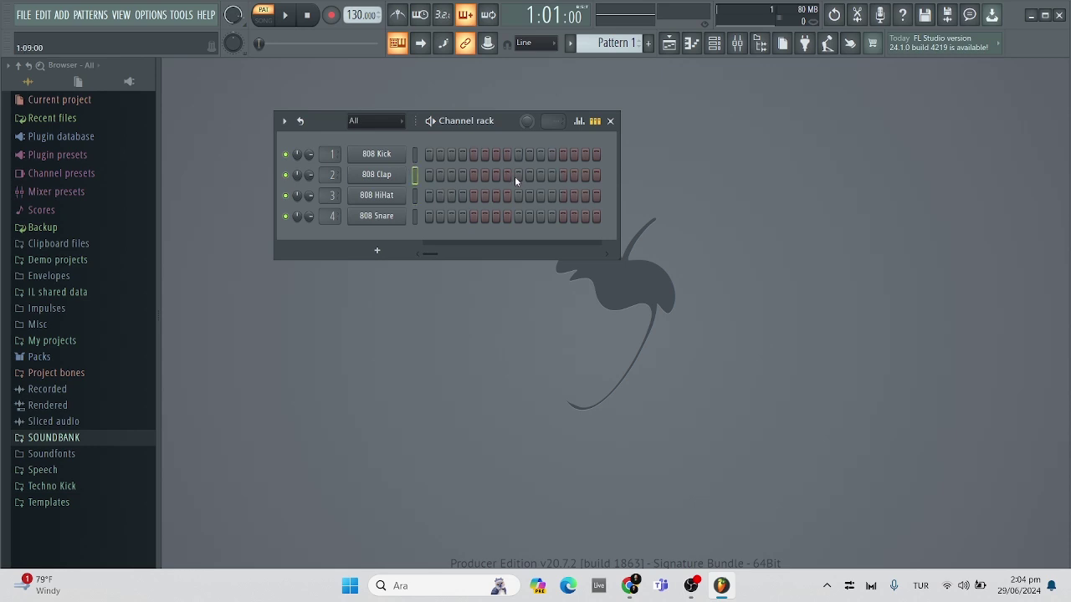
left_click(429, 154)
left_click(463, 155)
left_click(529, 155)
left_click(563, 155)
left_click(597, 155)
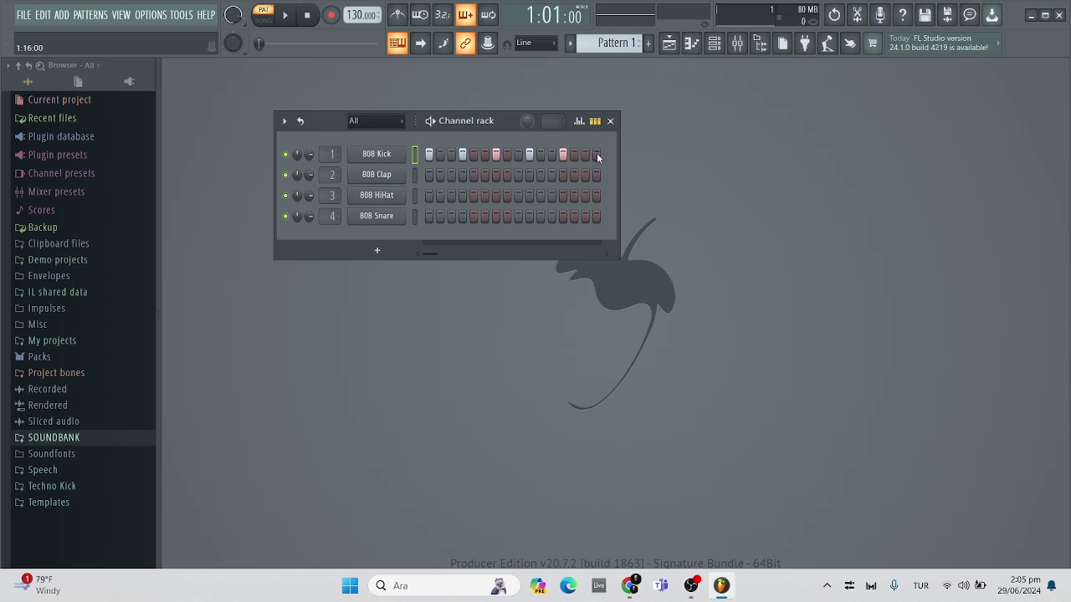
- Change the 808 Kick hits to steps 1, 2, 3 and 8
left_click(563, 154)
left_click(530, 155)
left_click(427, 155)
left_click_drag(429, 155, 452, 155)
- Add 808 Clap hits on steps 7, 14 and 15 and 808 HiHat hits on steps 3, 11 and 12, and play the pattern
left_click(496, 174)
mouse_move(574, 174)
left_mouse_down()
mouse_move(585, 174)
mouse_move(551, 195)
left_mouse_up()
left_click(451, 195)
key("space")
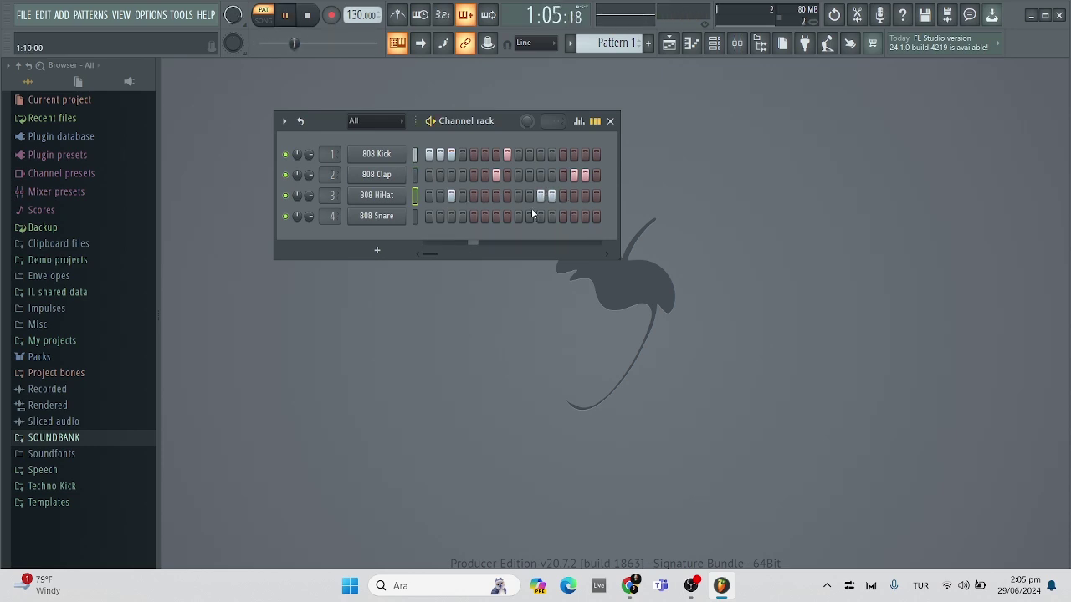
key("space")
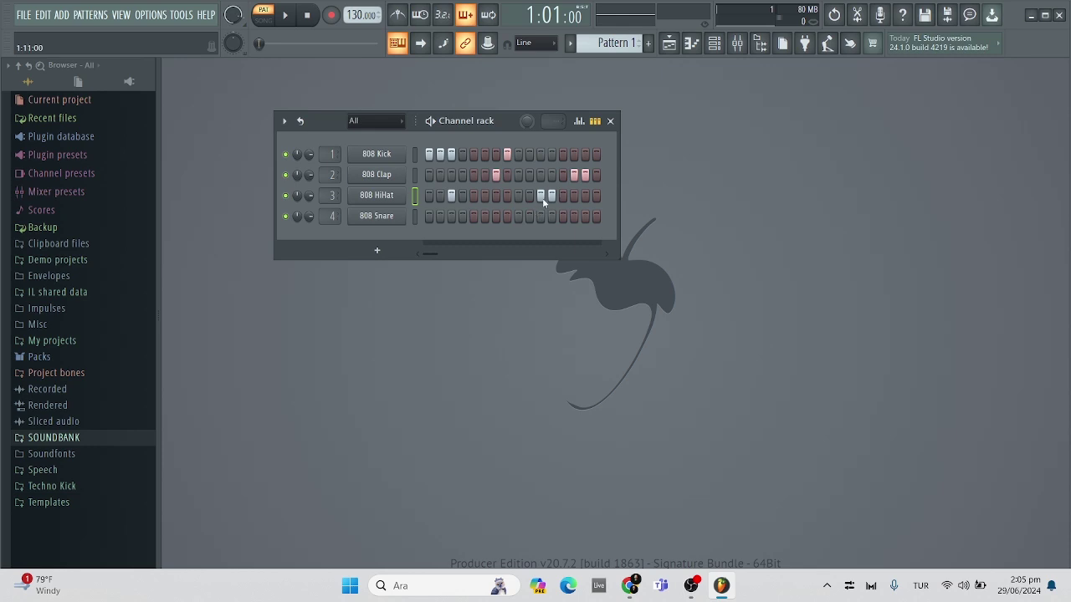
- Remove every hit from the 808 HiHat, 808 Clap and 808 Kick channels
right_click(551, 196)
right_click(540, 196)
right_click(450, 196)
right_click(584, 175)
right_click(574, 175)
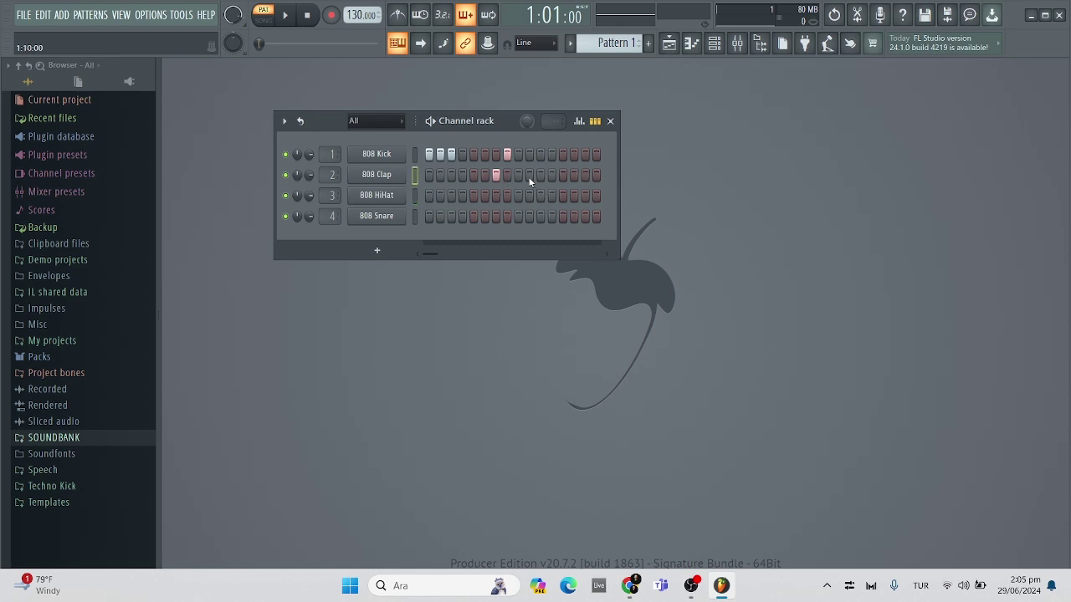
right_click(496, 175)
right_click(507, 155)
right_click(451, 155)
right_click(440, 155)
right_click(429, 155)
- Place 808 Kick hits on steps 1, 5, 9 and 13 and play the pattern
left_click(429, 155)
left_click(473, 154)
left_click(518, 154)
left_click(562, 155)
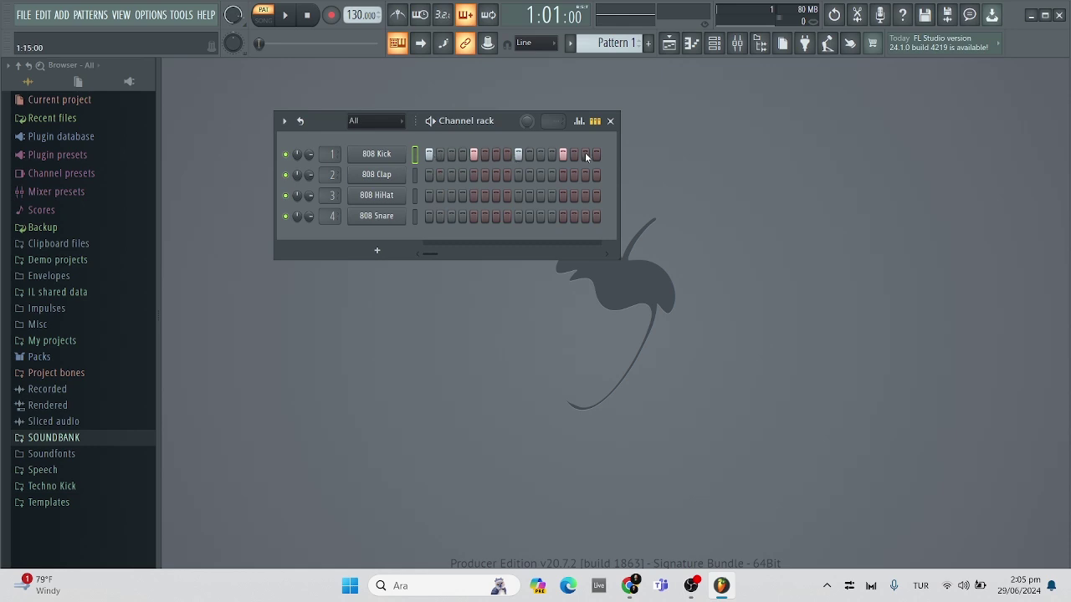
key("space")
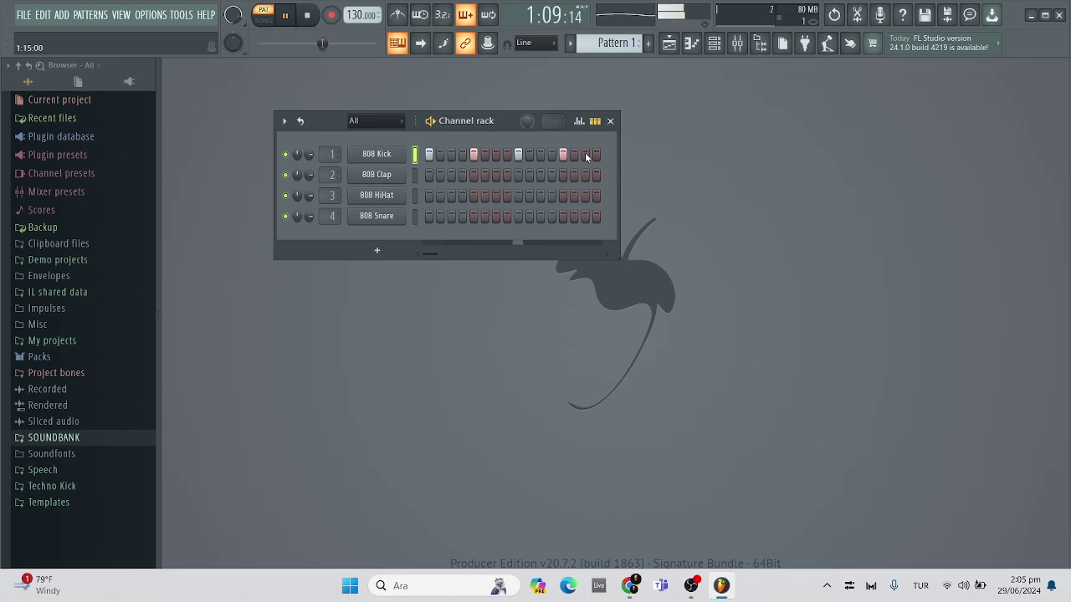
key("space")
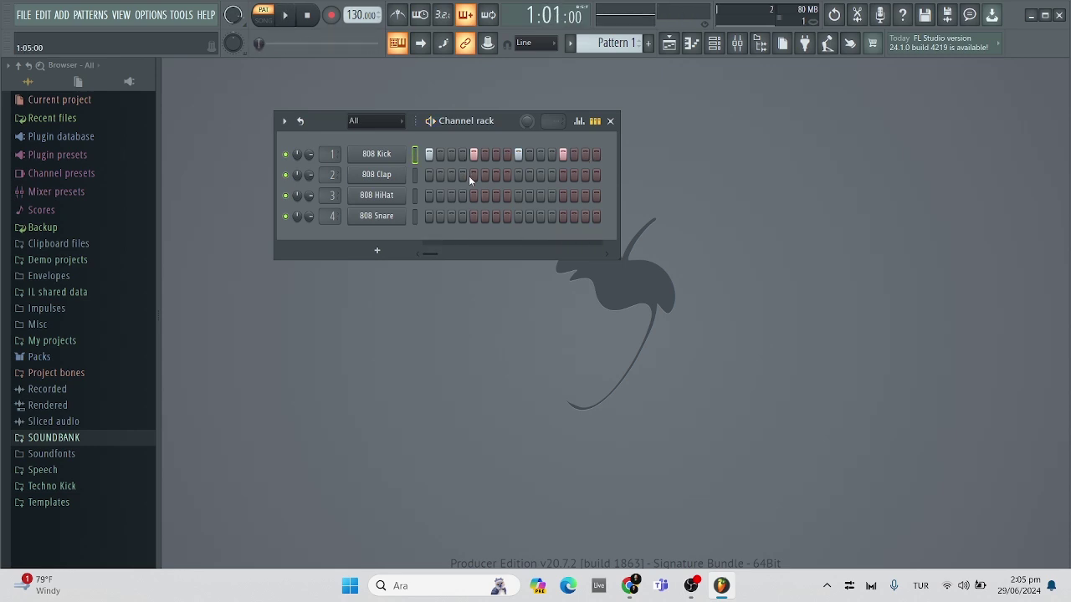
- Try 808 Clap hits on steps 5 and 13 during playback and remove them again
left_click(473, 176)
key("space")
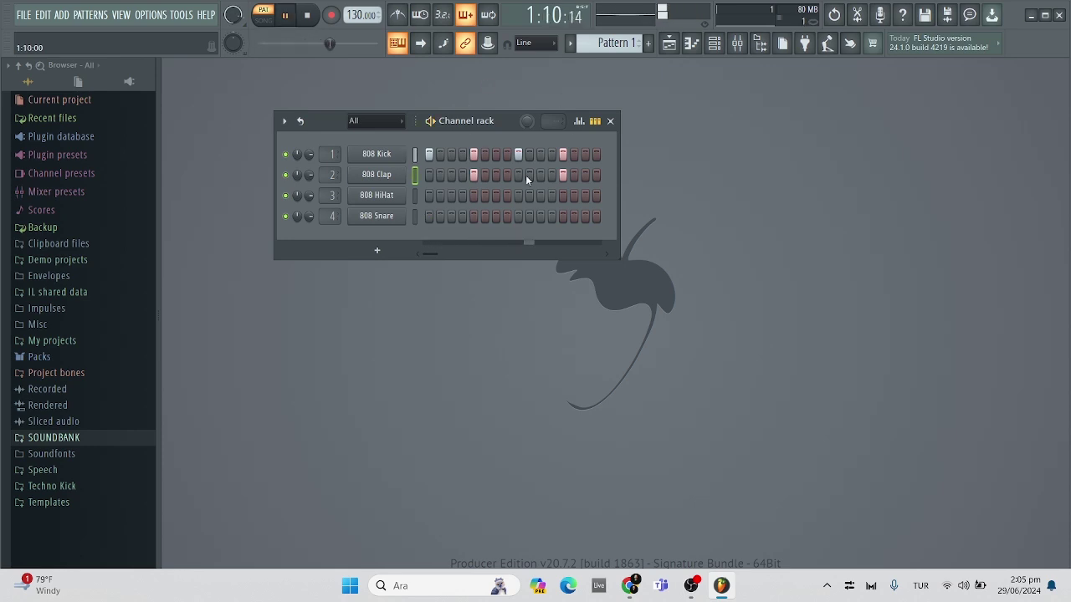
key("space")
left_click(473, 175)
left_click(562, 174)
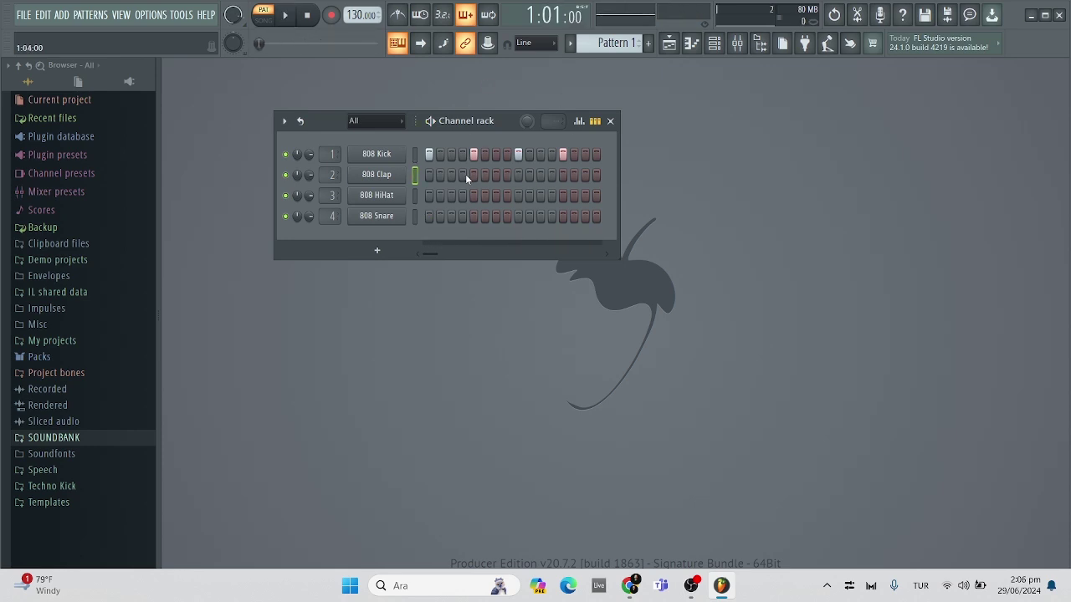
- Place 808 Clap hits on steps 3, 6, 11 and 15 and play the pattern
left_click(486, 175)
left_click(540, 175)
left_click(585, 174)
key("space")
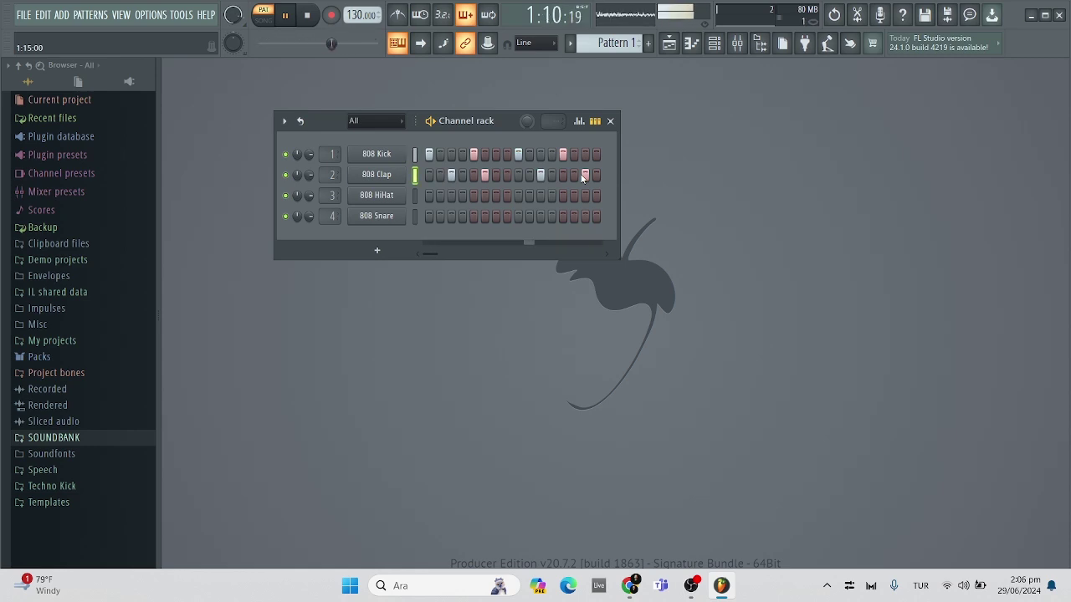
key("space")
- Undo the 808 Clap hits and clear the remaining hits so the pattern is empty
key("ctrl+alt+z")
key("ctrl+alt+z")
key("ctrl+alt+z")
key("ctrl+alt+z")
key("ctrl+alt+z")
key("ctrl+alt+z")
key("ctrl+alt+z")
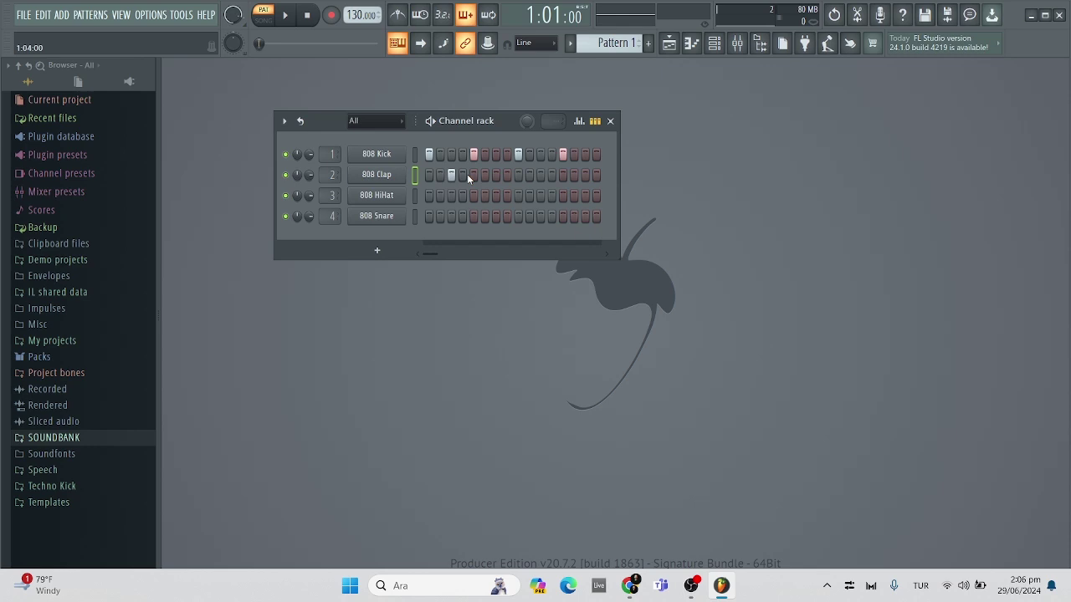
left_click(433, 156)
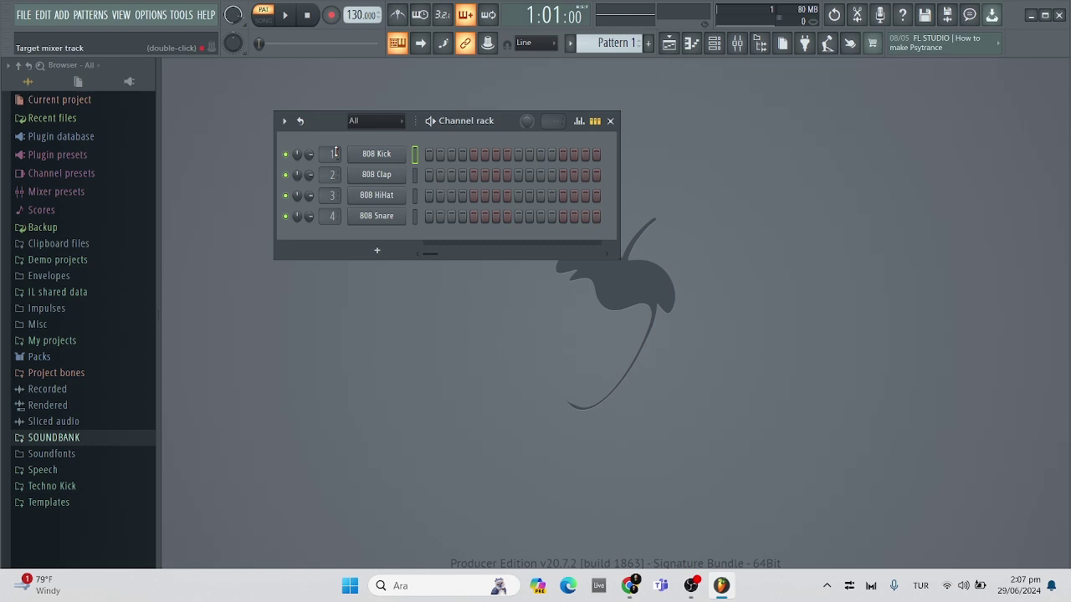
- Remove the mixer track assignments from all four 808 channels and place the Mixer window below the channel list
left_click_drag(334, 153, 335, 217)
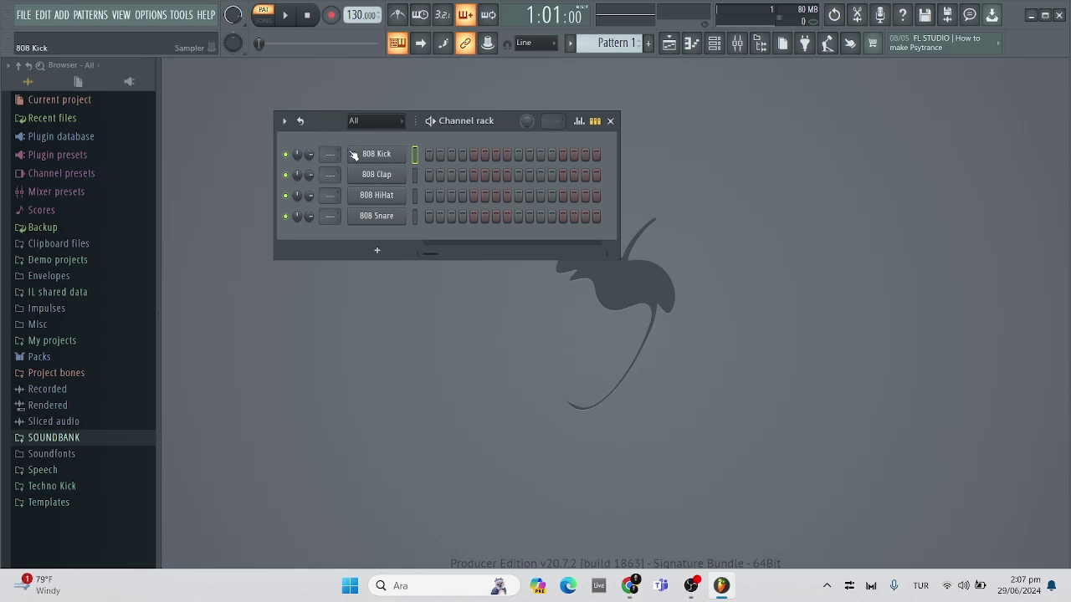
left_click(737, 44)
left_click_drag(664, 78, 707, 237)
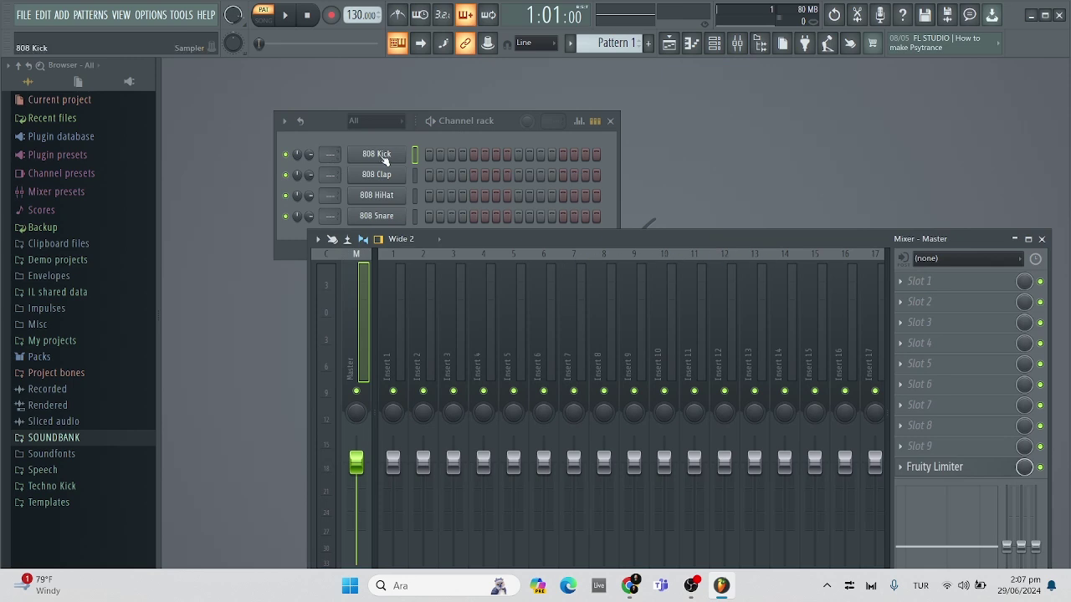
- Route the 808 Kick to mixer track 1 and the 808 Clap to track 2, keeping the Mixer window below the channel list
left_click_drag(334, 158, 333, 156)
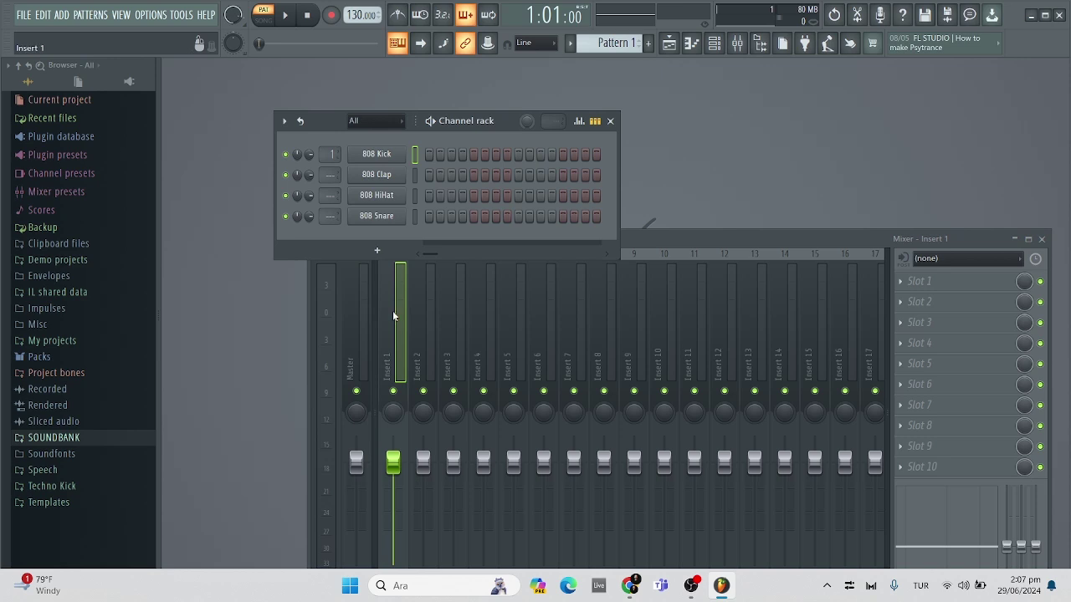
left_click(381, 173)
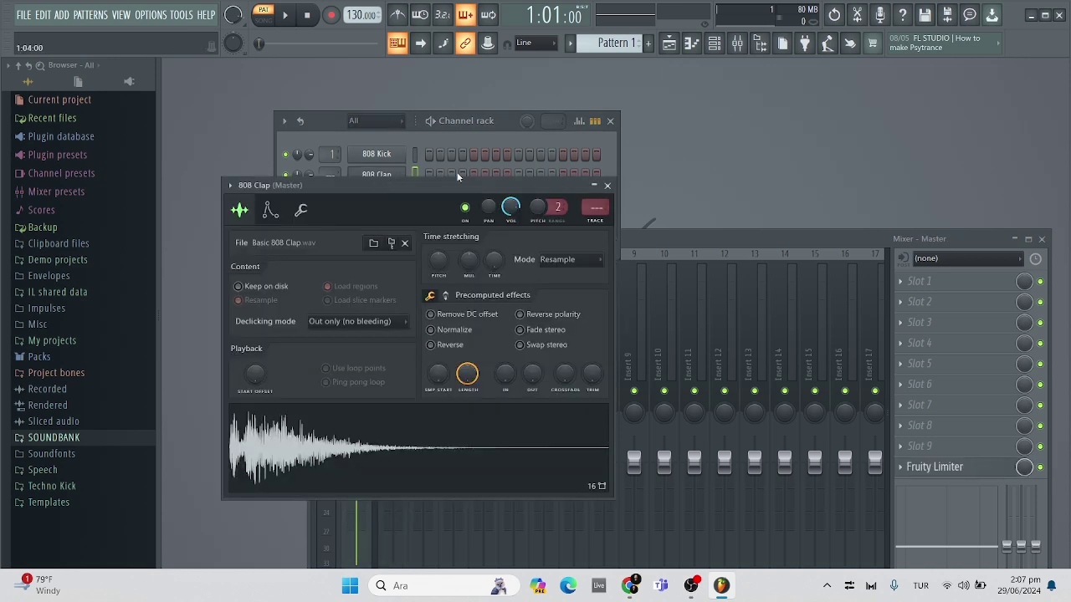
left_click(612, 188)
left_click_drag(330, 174, 329, 173)
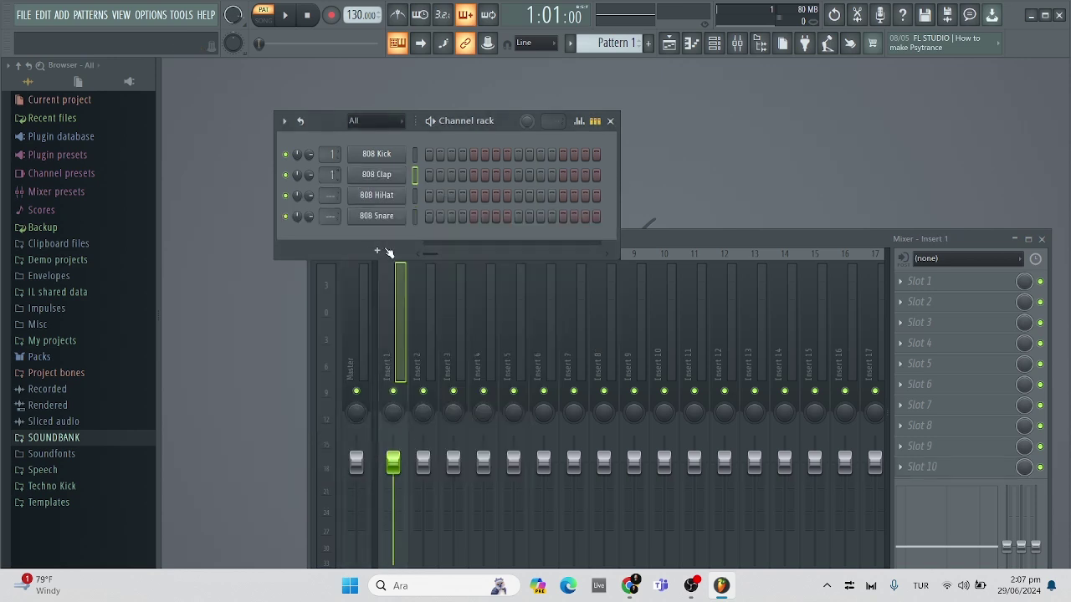
left_click(424, 312)
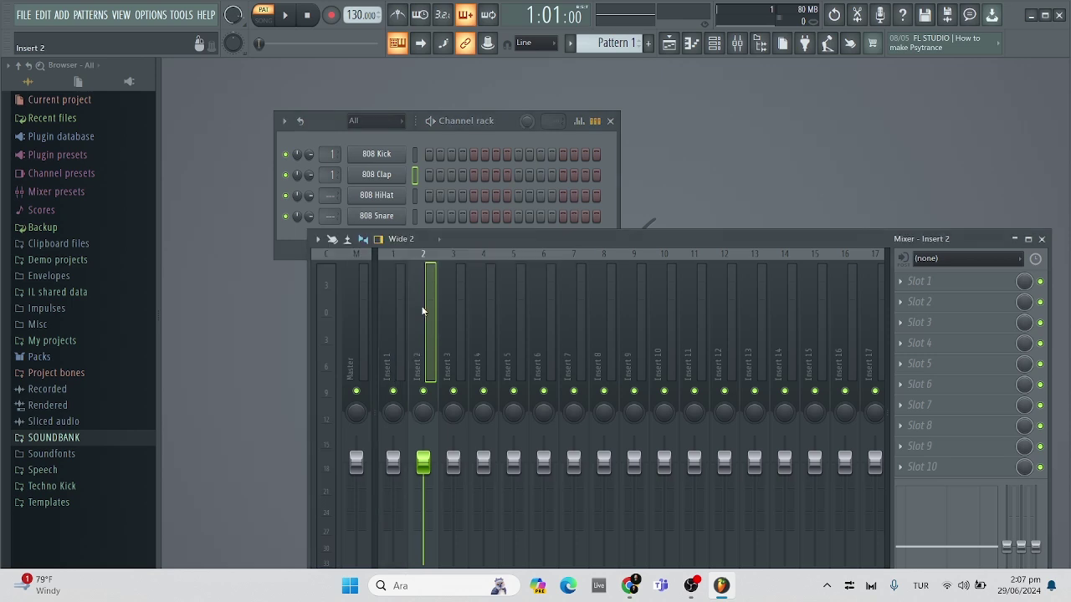
left_click_drag(482, 238, 483, 294)
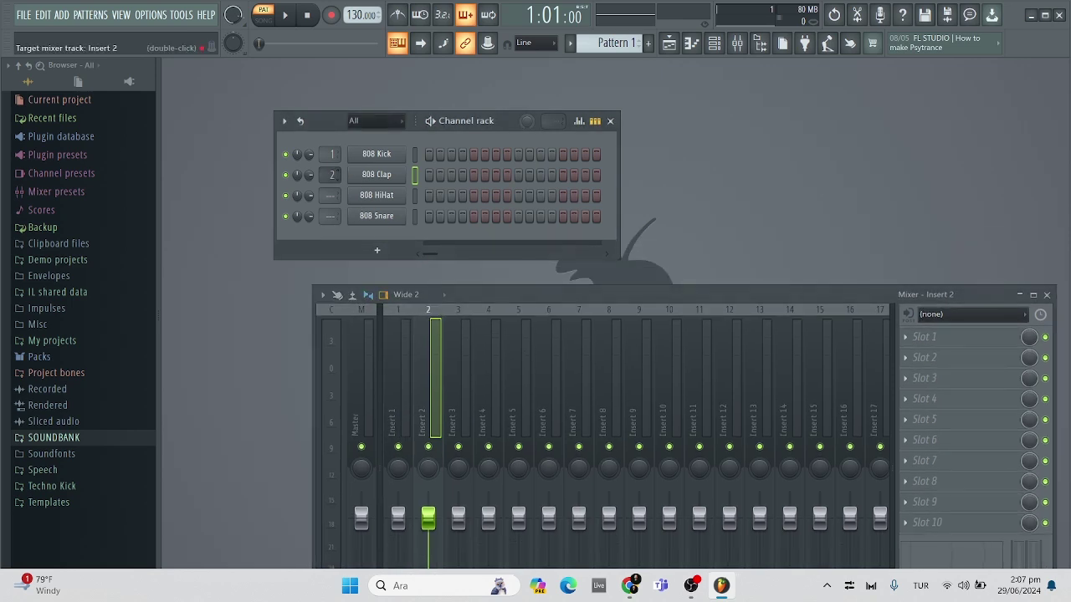
- Route the 808 Clap, 808 HiHat and 808 Snare to mixer tracks 2, 3 and 4, and close the Mixer
left_click(394, 346)
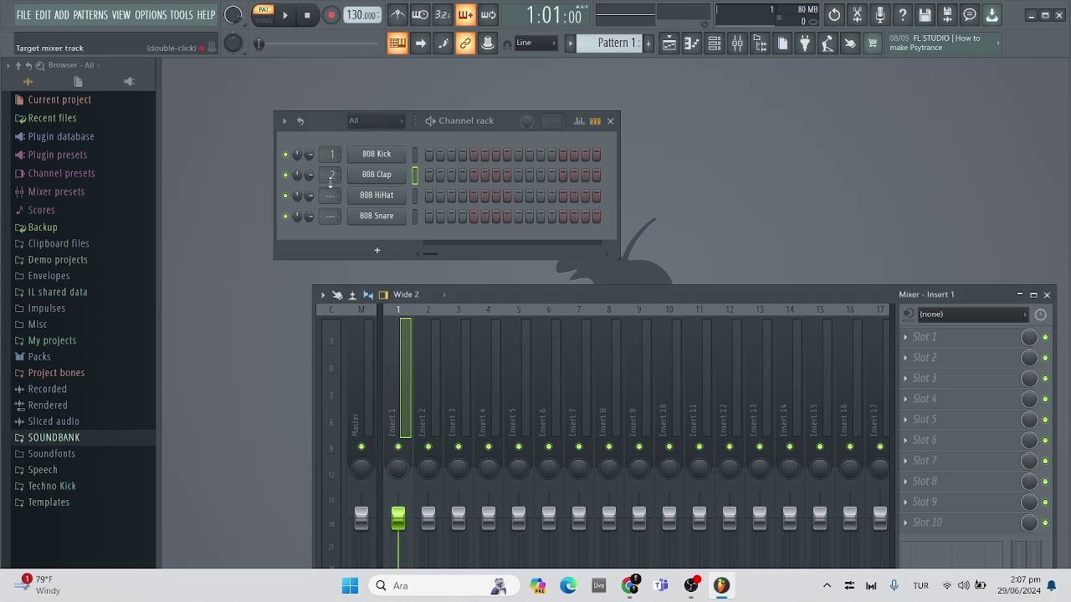
mouse_move(330, 177)
left_mouse_down()
mouse_move(331, 189)
mouse_move(332, 166)
mouse_move(330, 177)
left_mouse_up()
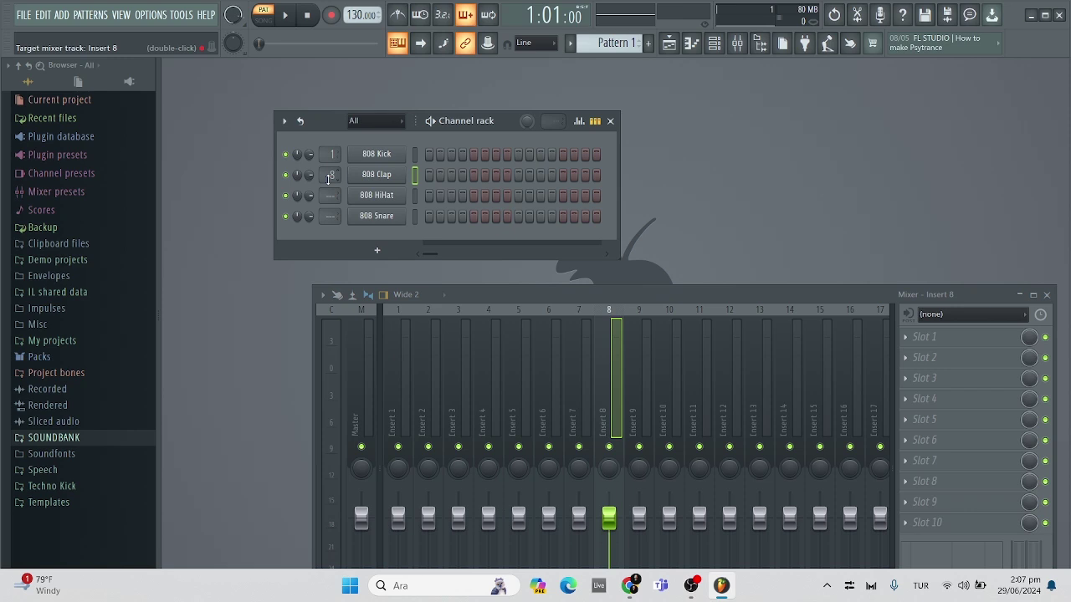
left_click_drag(329, 176, 329, 192)
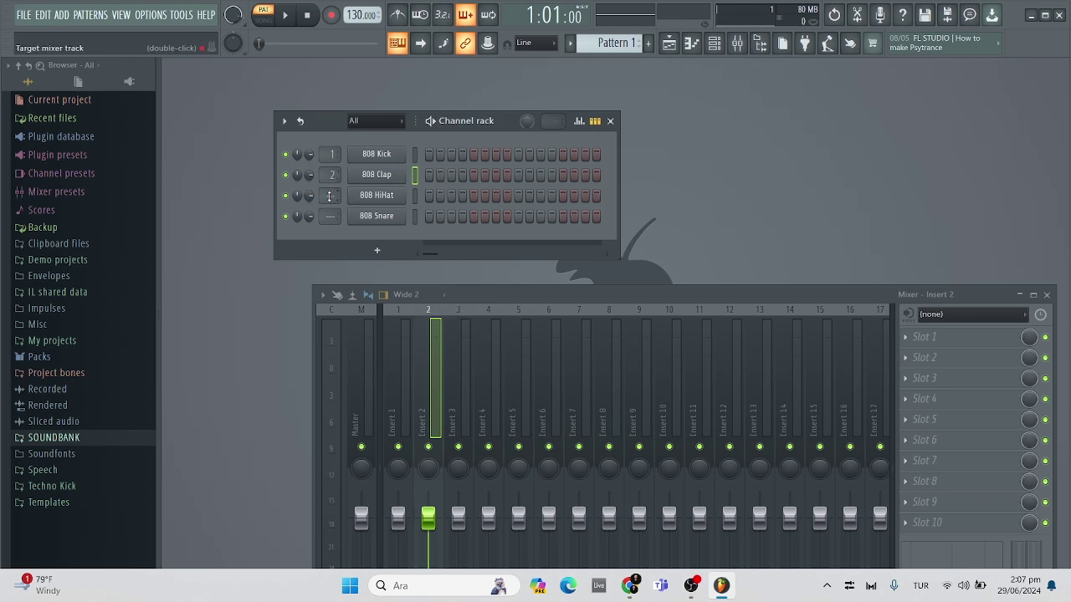
mouse_move(331, 194)
left_mouse_down()
mouse_move(330, 215)
mouse_move(331, 205)
left_mouse_up()
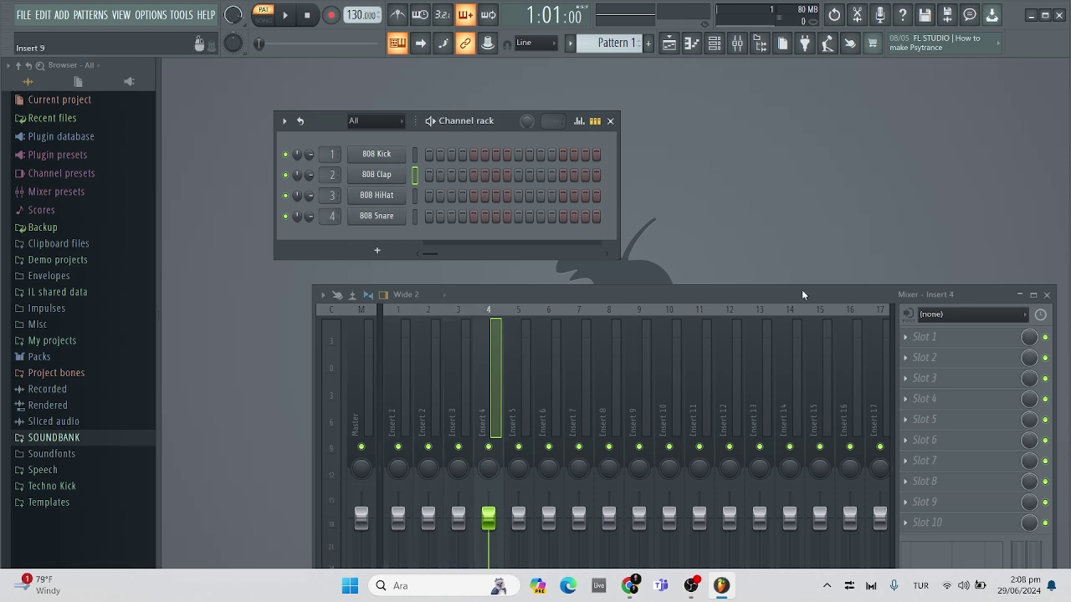
left_click_drag(562, 292, 525, 190)
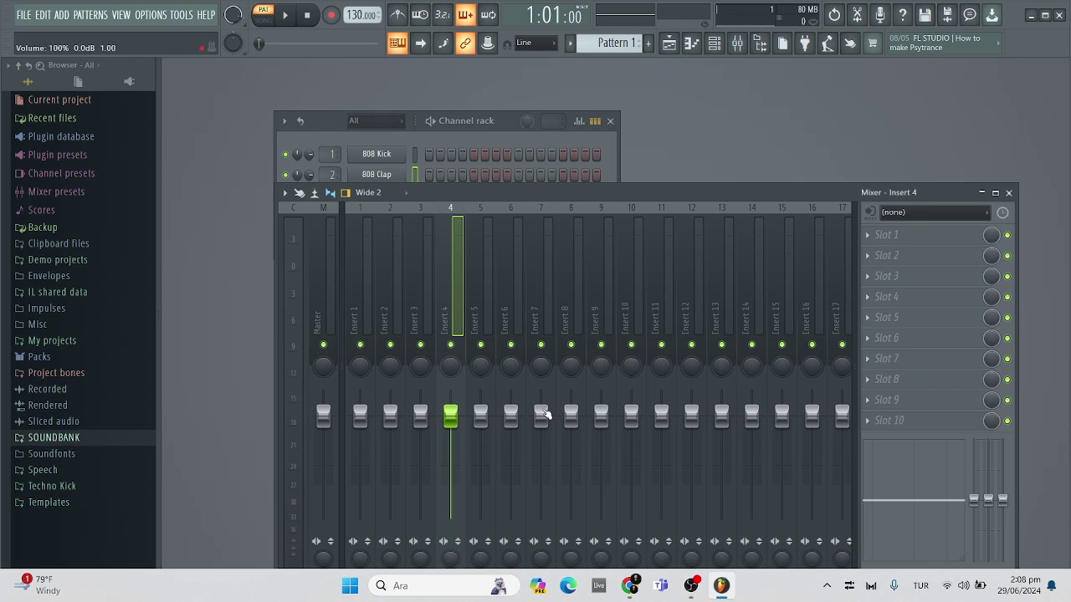
left_click(1008, 192)
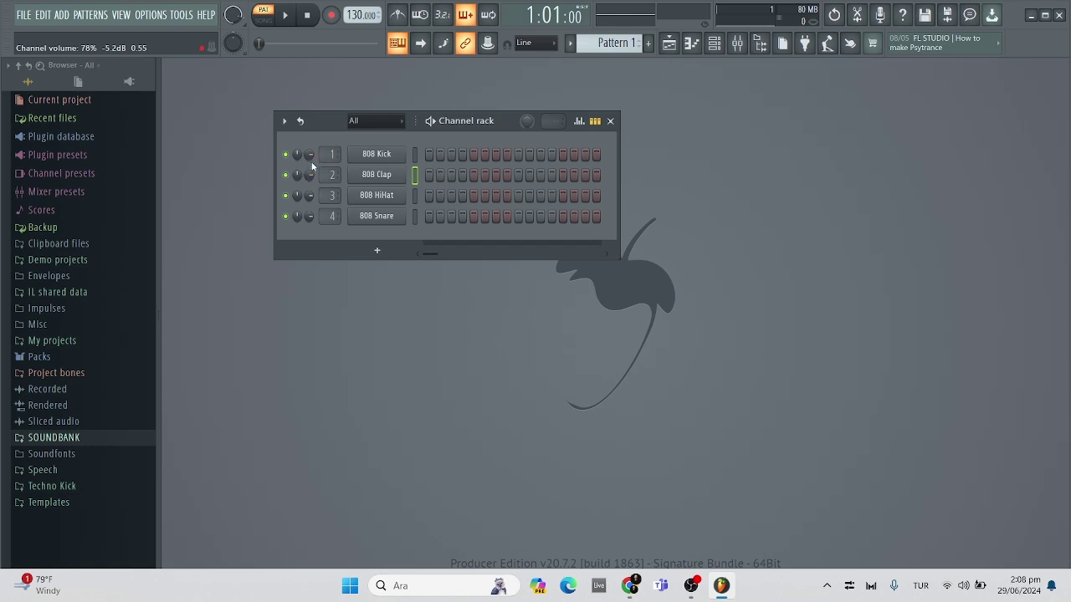
- Adjust the 808 Kick channel's volume and panning, and mute the channel
left_click_drag(311, 159, 311, 166)
mouse_move(311, 158)
left_mouse_down()
mouse_move(311, 177)
mouse_move(313, 159)
mouse_move(301, 177)
mouse_move(301, 157)
left_mouse_up()
mouse_move(301, 158)
left_mouse_down()
mouse_move(302, 174)
mouse_move(301, 159)
left_mouse_up()
left_click_drag(301, 156, 301, 164)
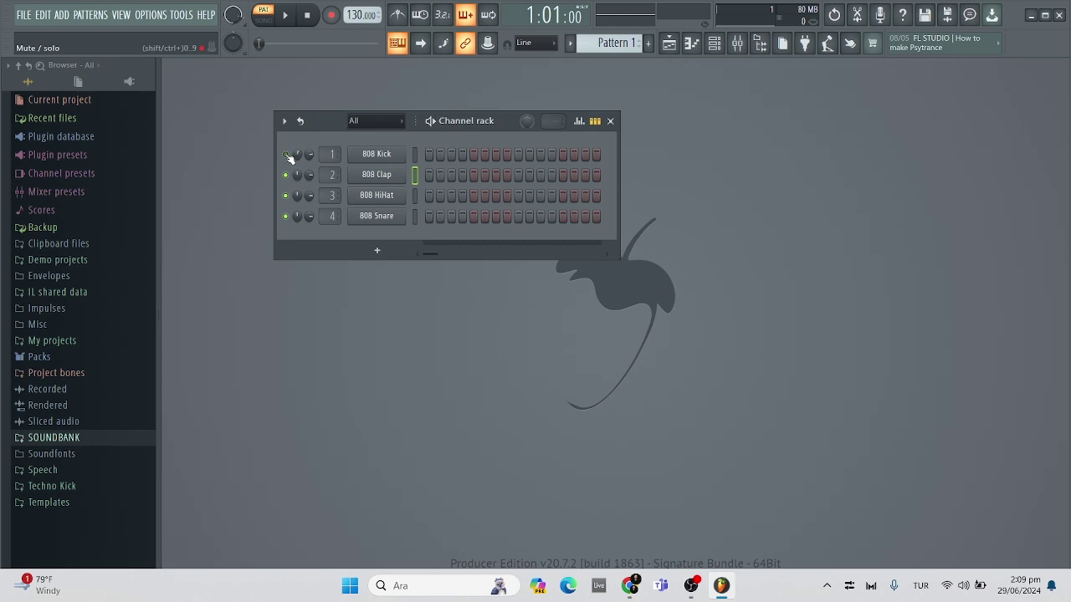
left_click(286, 155)
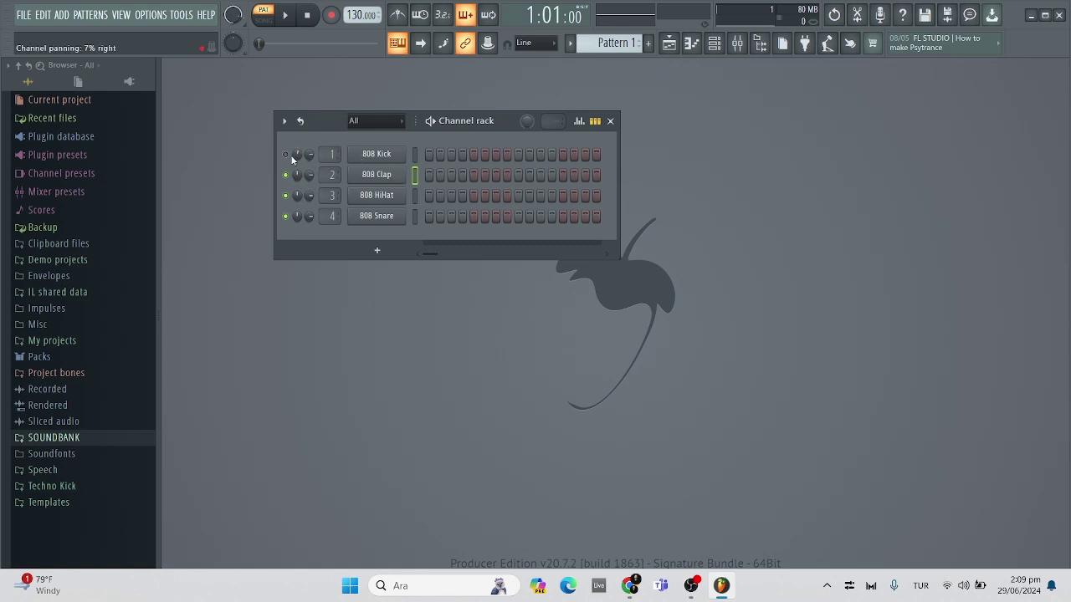
- View the list of instruments available for a new channel, and filter the Channel rack to the Unsorted group
left_click(381, 252)
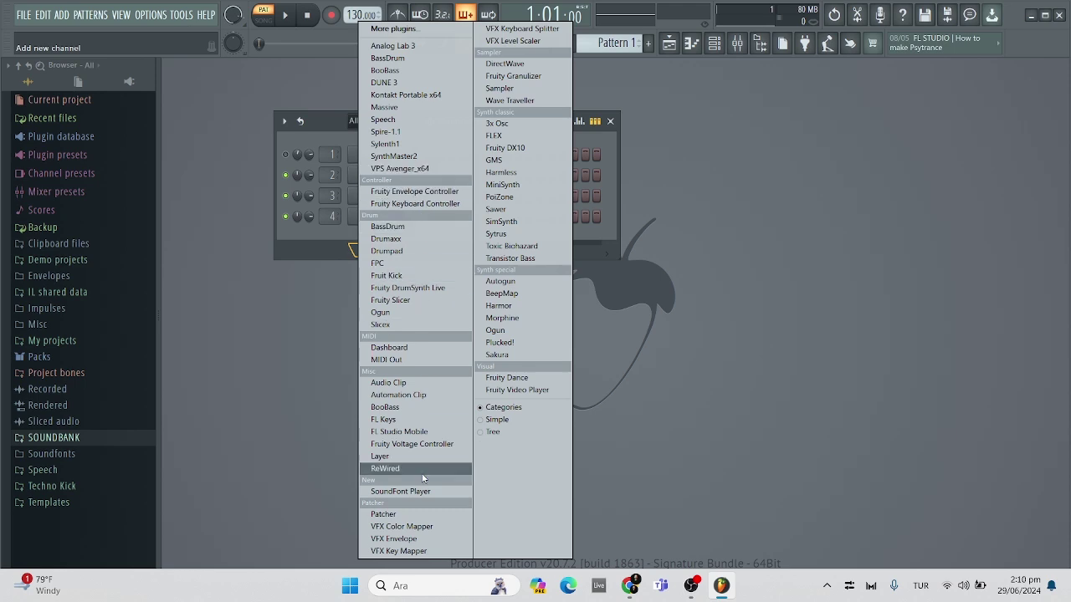
left_click(343, 102)
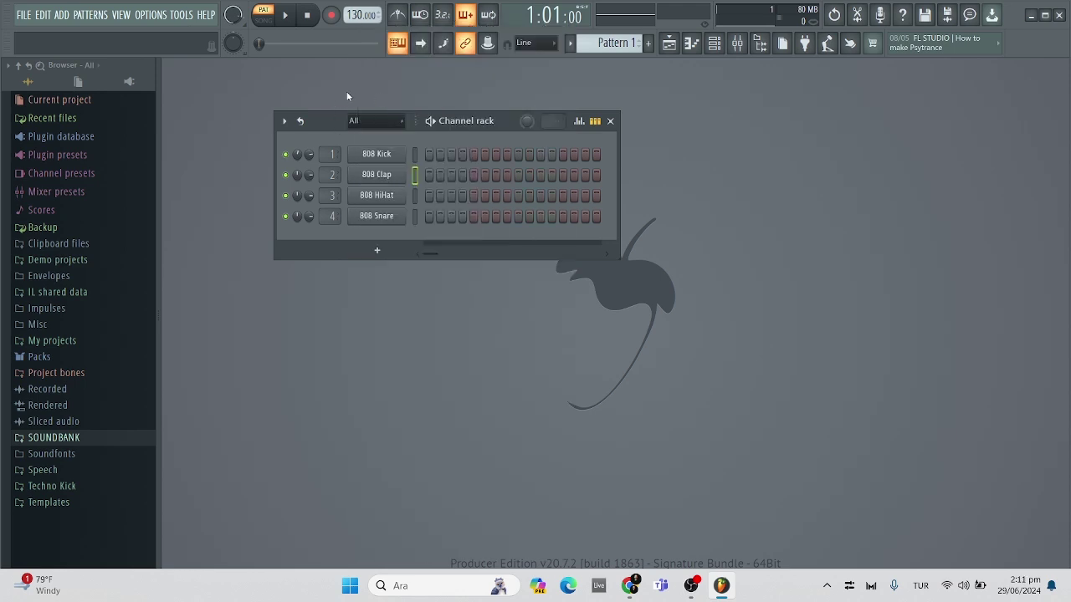
left_click(402, 125)
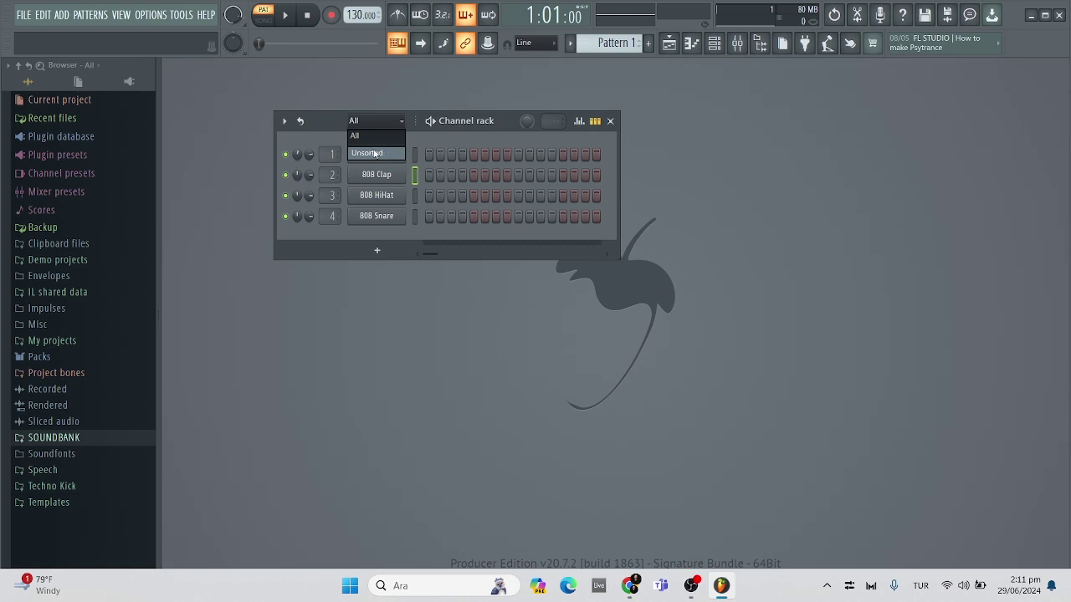
left_click(376, 153)
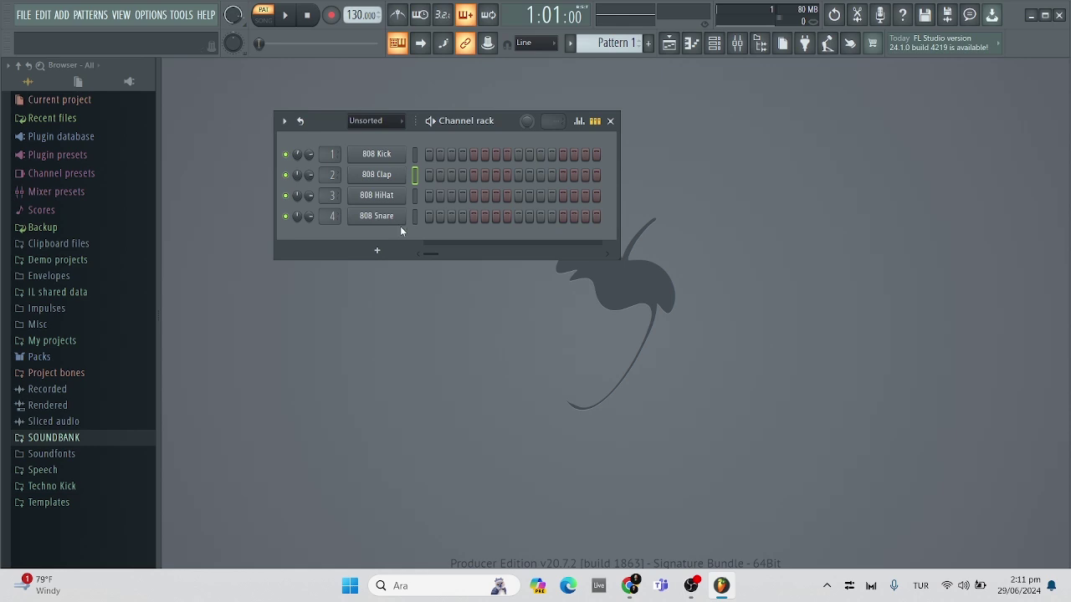
left_click(382, 122)
left_click(380, 152)
- Check the 808 Kick's sampler settings and delete the 808 Kick channel
left_click(389, 156)
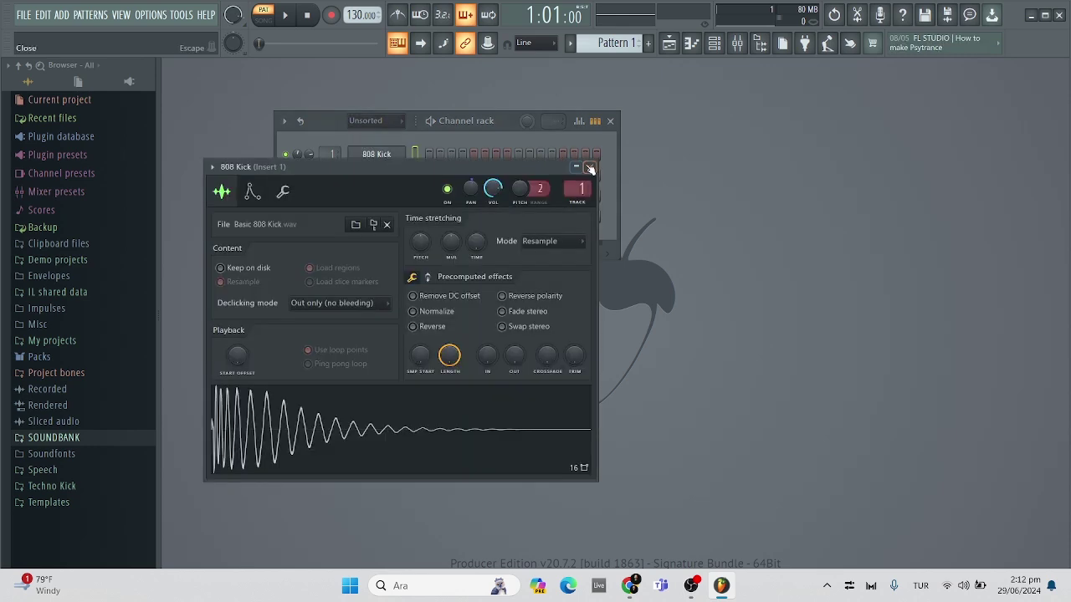
left_click(374, 159)
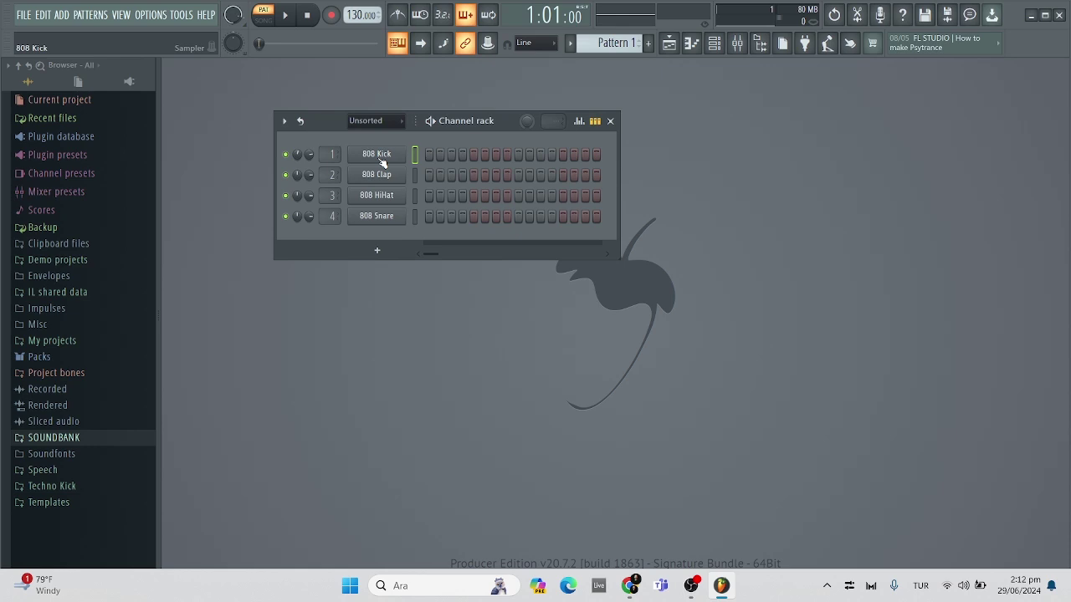
right_click(378, 157)
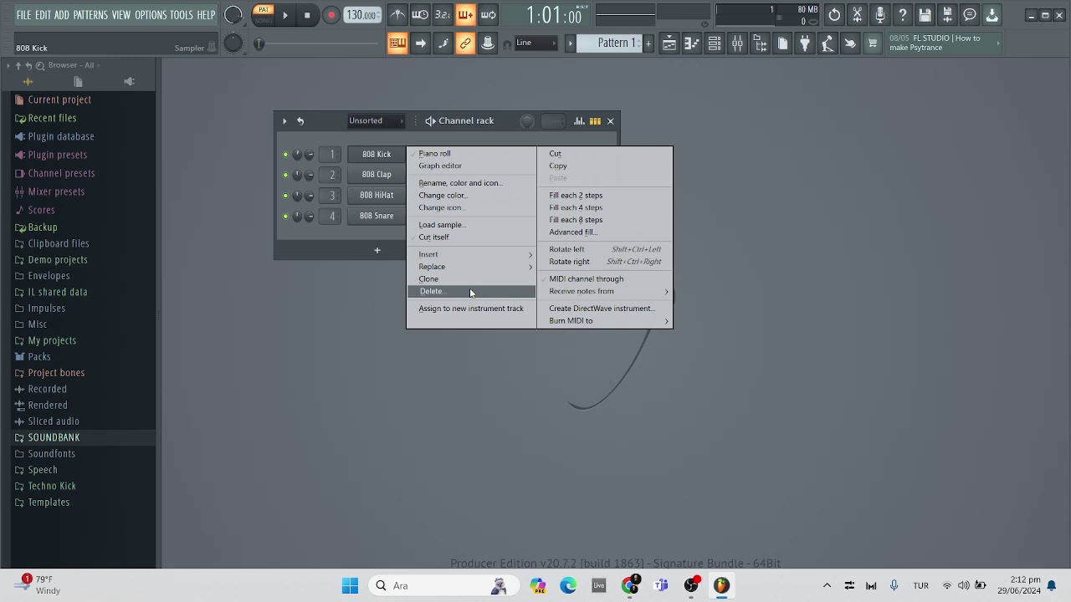
left_click(470, 292)
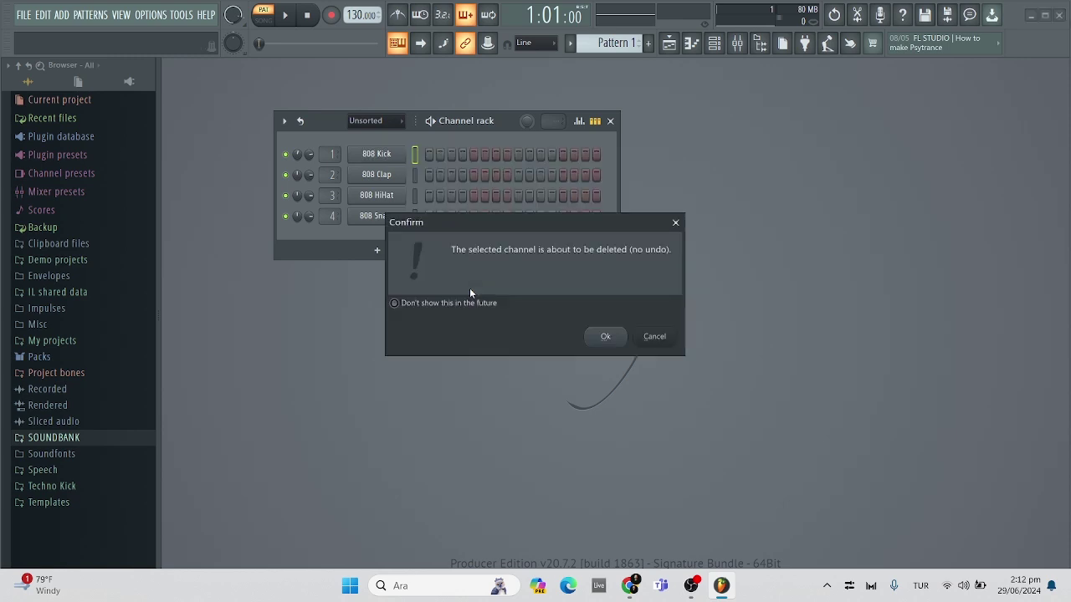
left_click(606, 337)
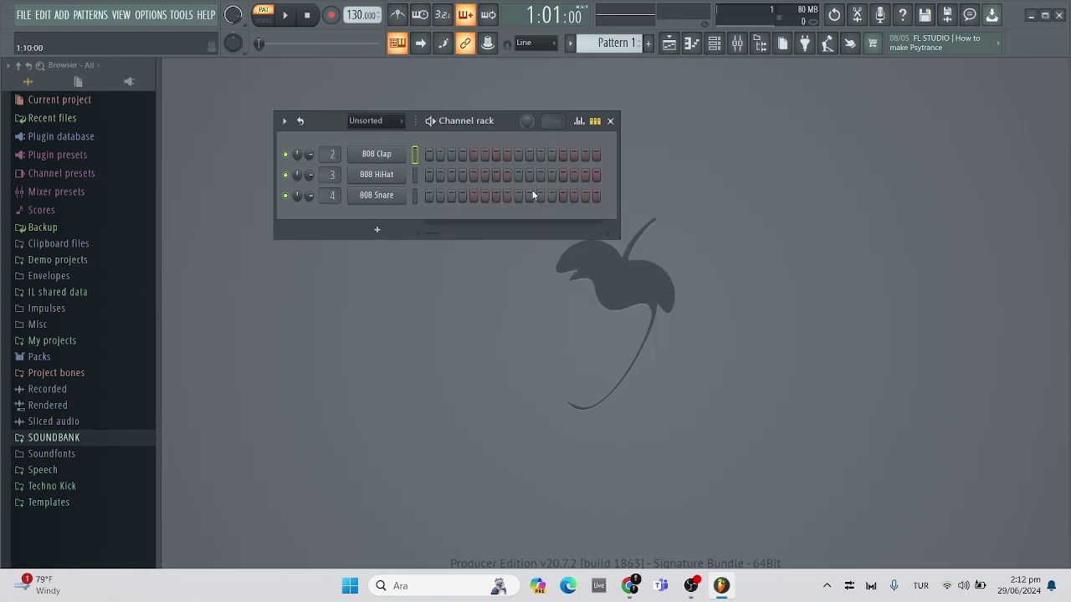
- Delete the 808 Clap, 808 HiHat and 808 Snare channels from the Channel rack
right_click(403, 153)
left_click(435, 297)
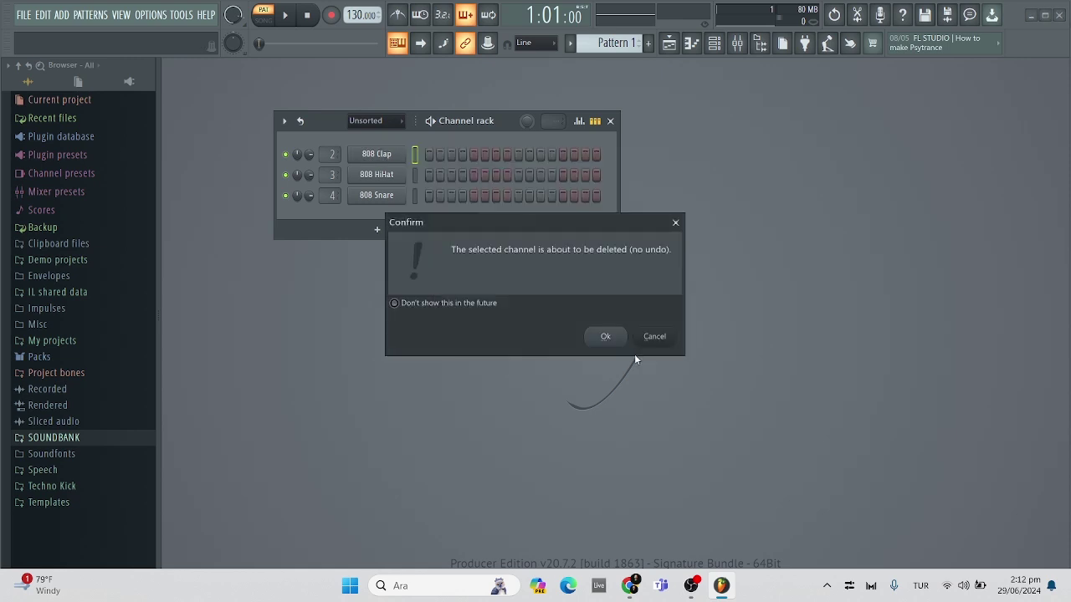
left_click(606, 337)
right_click(385, 163)
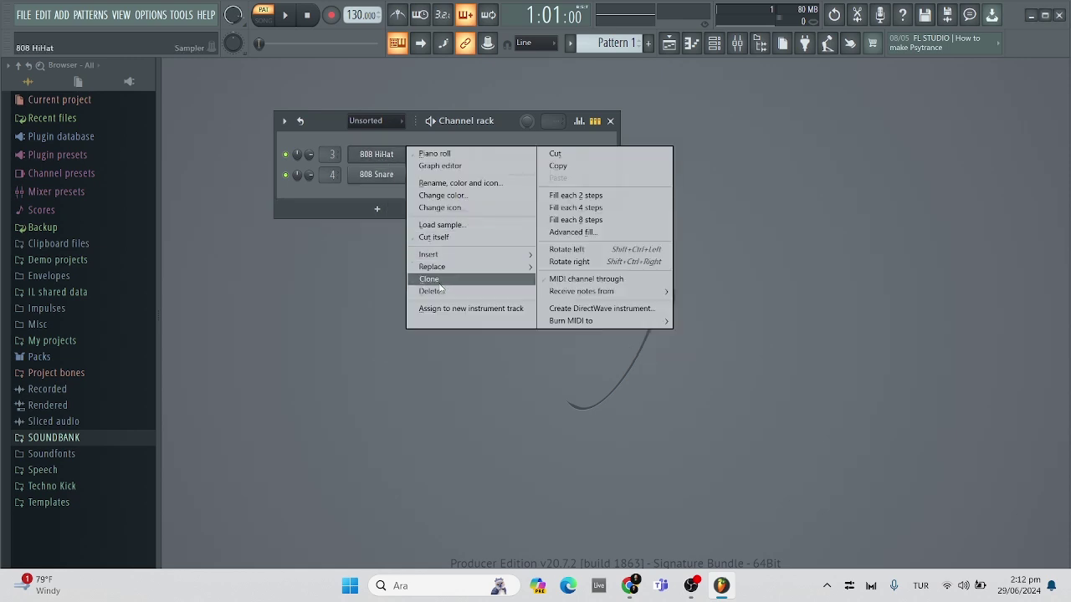
left_click(431, 291)
left_click(607, 336)
right_click(403, 153)
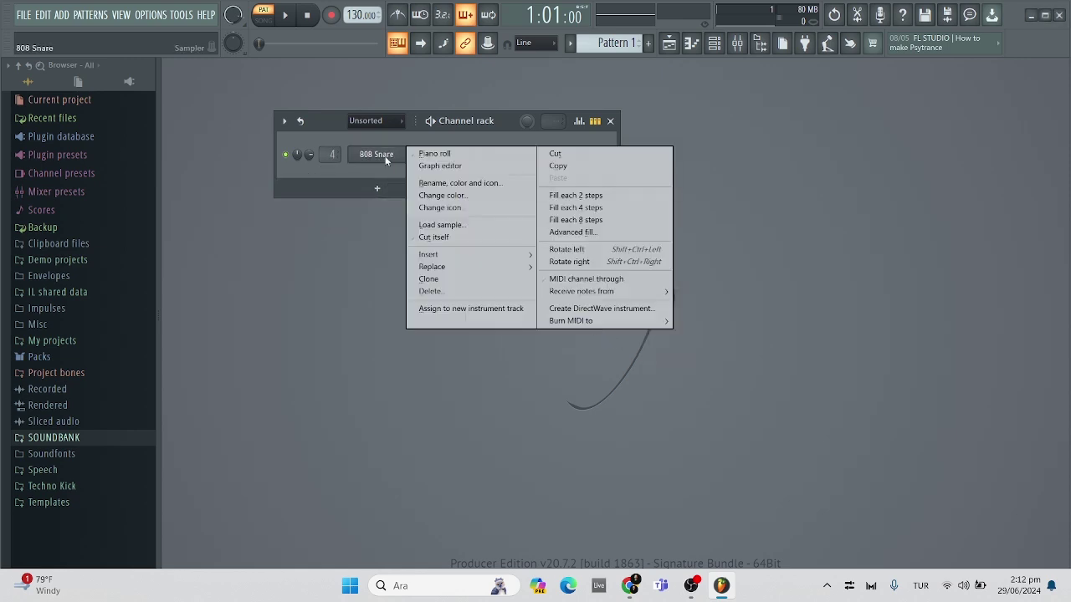
left_click(431, 291)
left_click(607, 335)
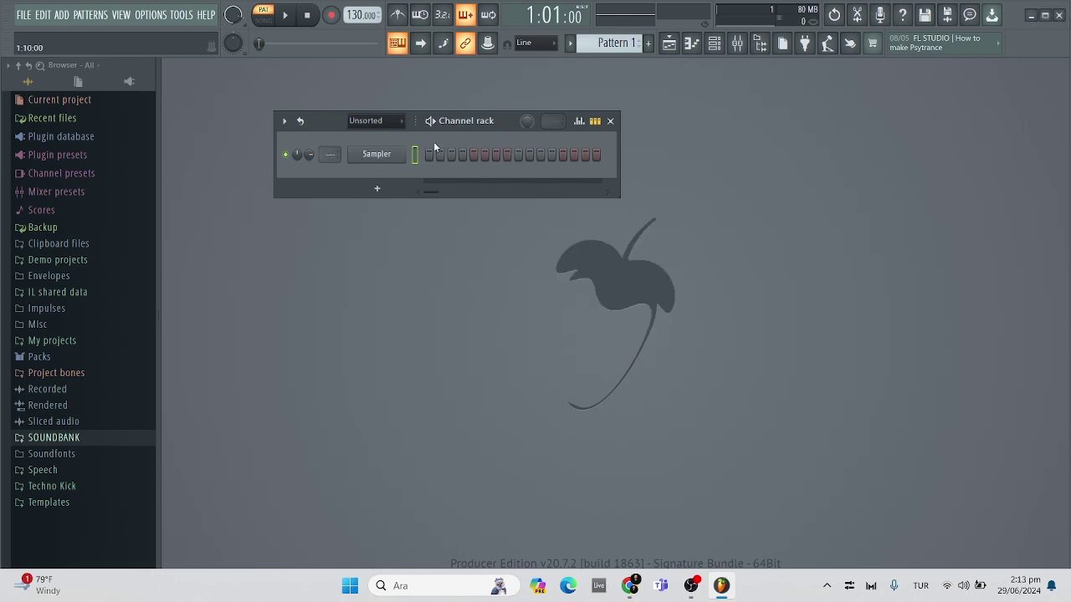
- Try to delete the remaining Sampler channel from the Channel rack
right_click(399, 156)
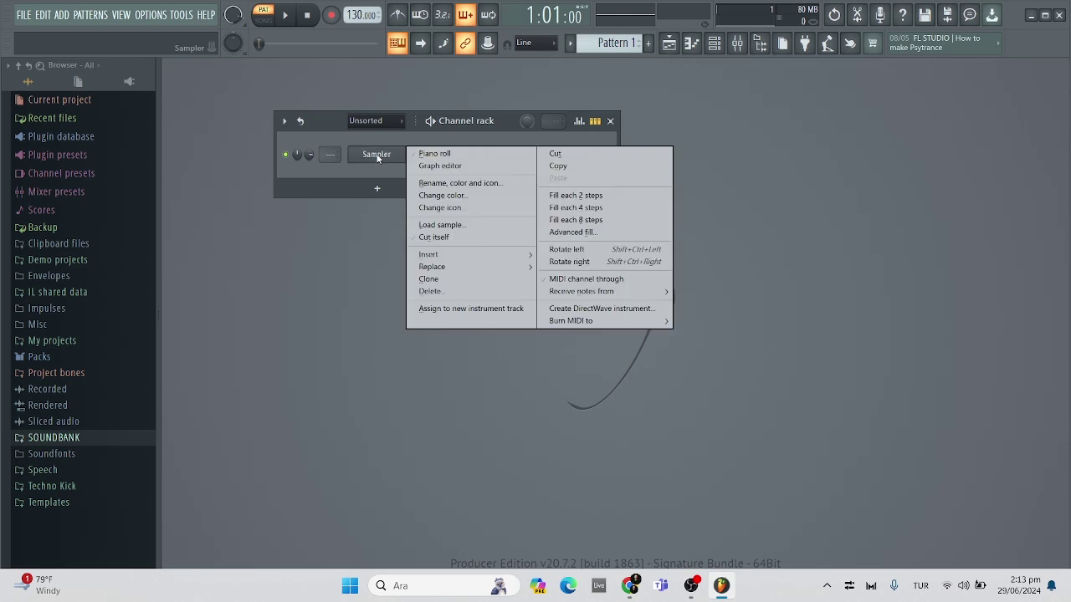
left_click(428, 293)
left_click(606, 336)
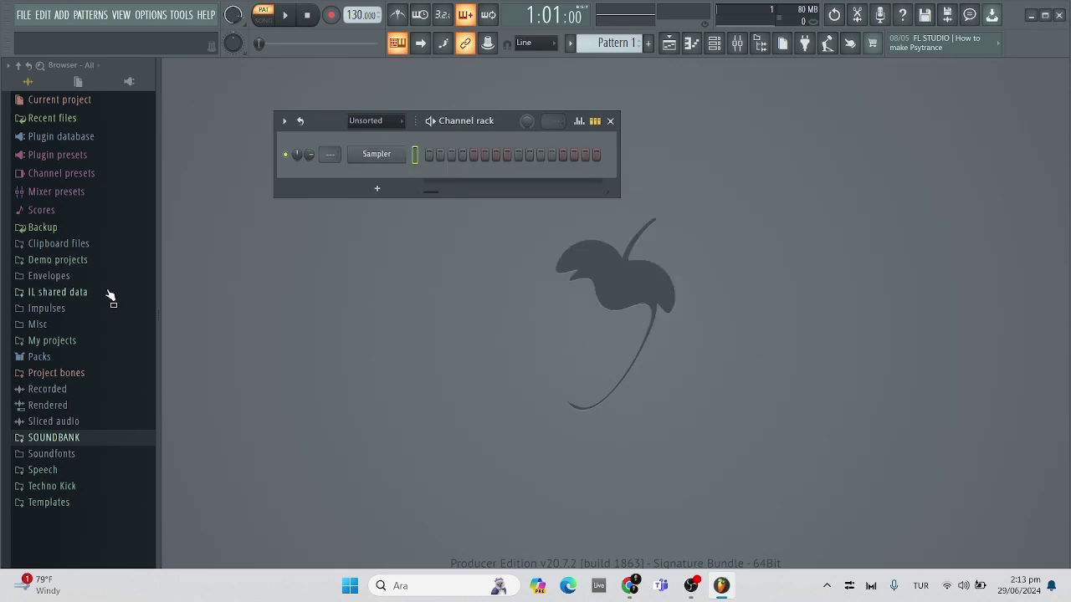
right_click(373, 157)
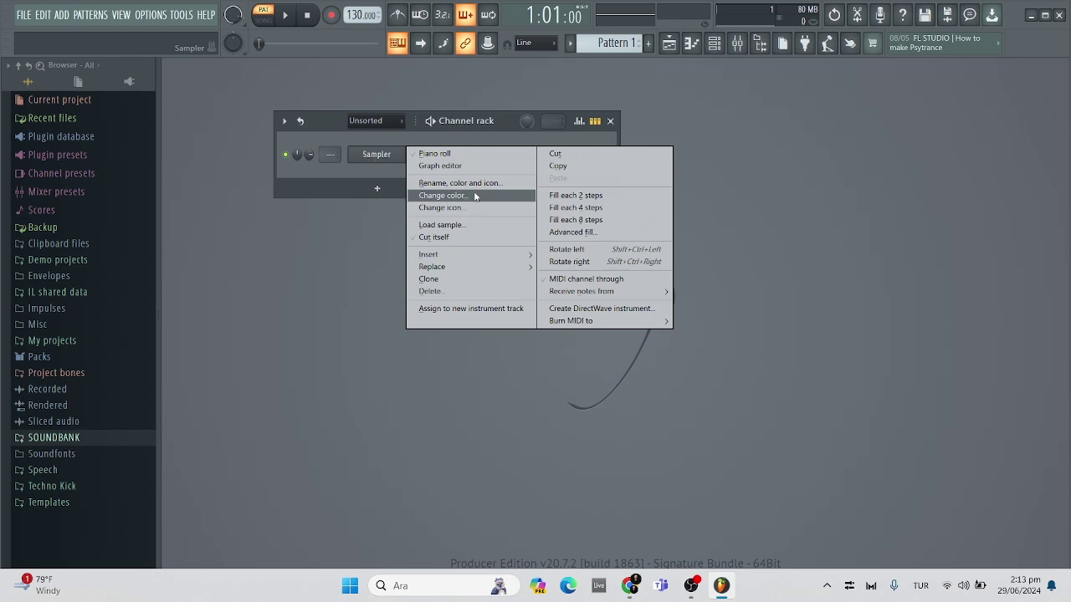
left_click(482, 289)
left_click(605, 335)
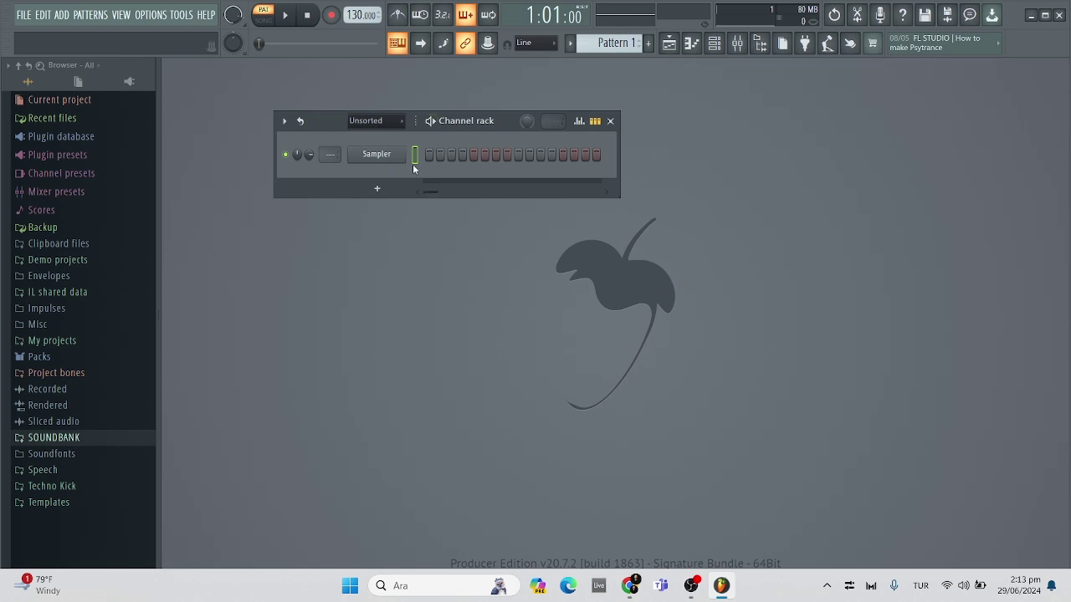
- Preview the 808 CH sample from the Packs > Drums > Hats folder and add it as a new channel below the Sampler
left_click(40, 356)
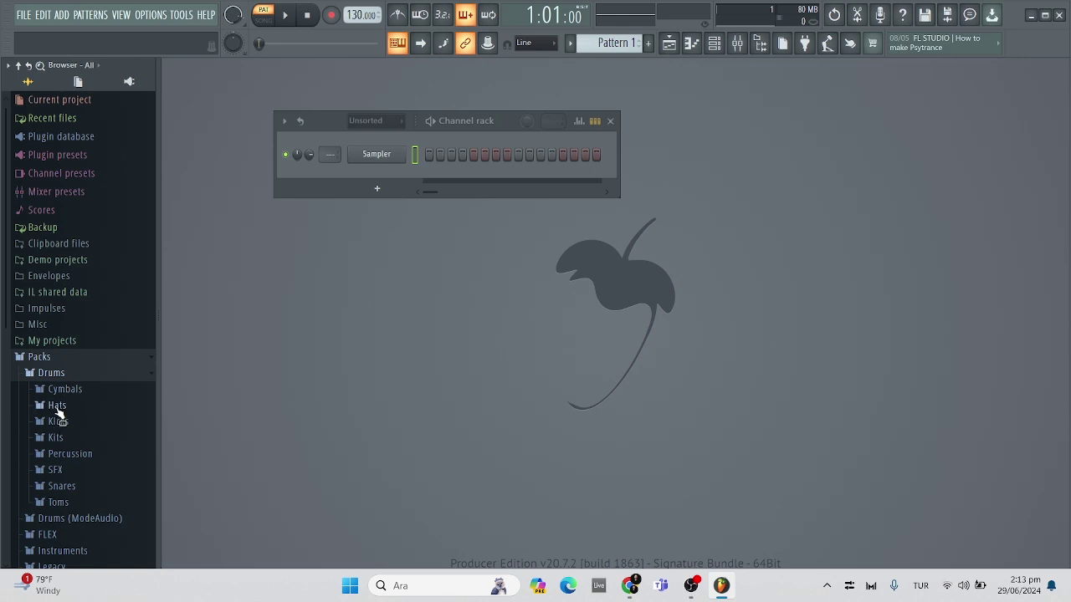
left_click(57, 406)
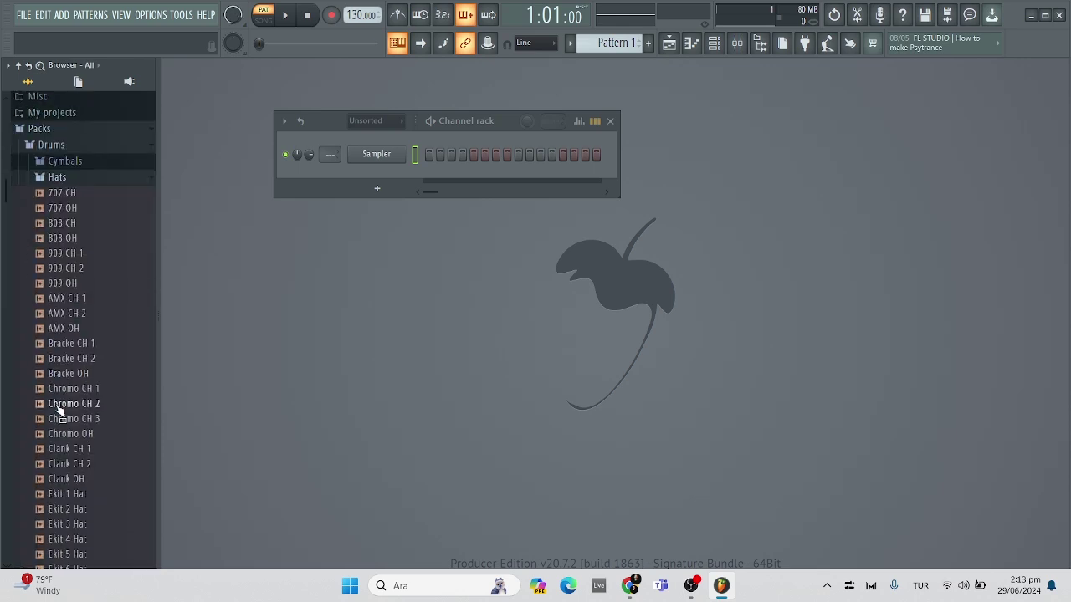
left_click(88, 224)
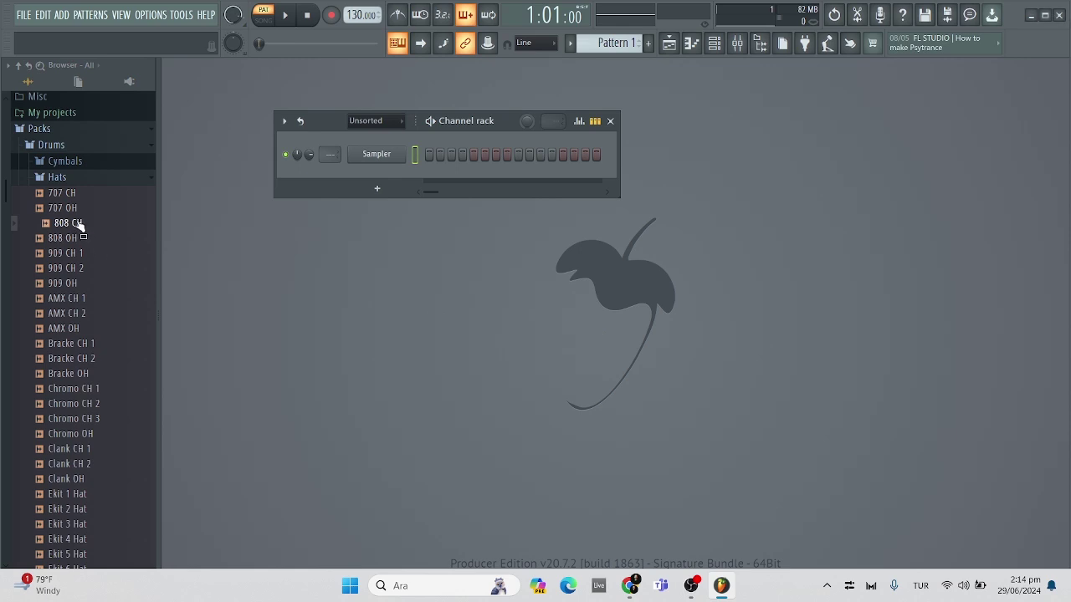
left_click(80, 225)
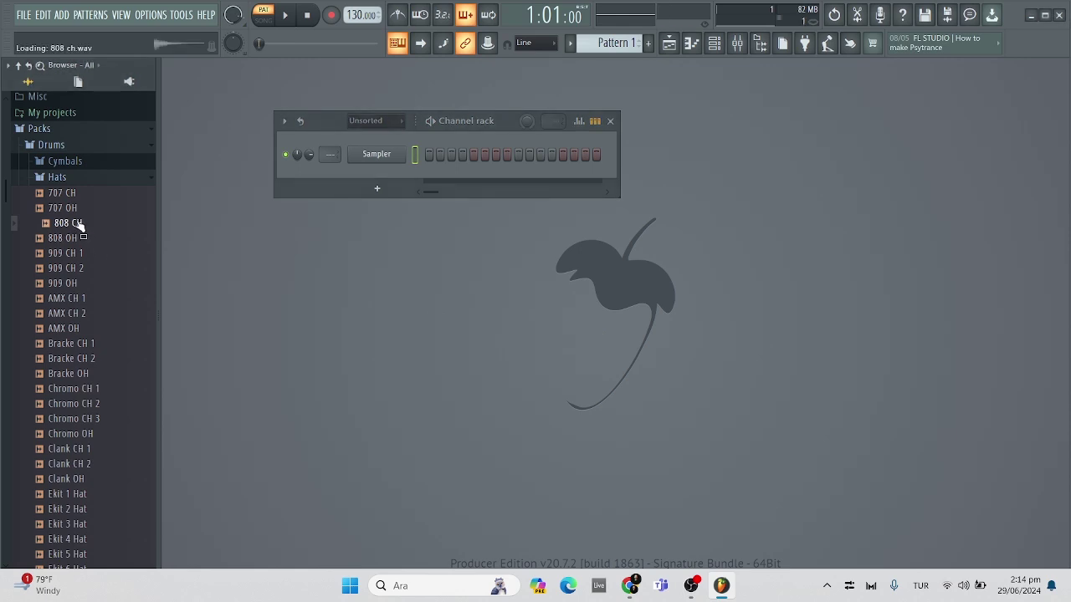
left_click_drag(80, 224, 381, 179)
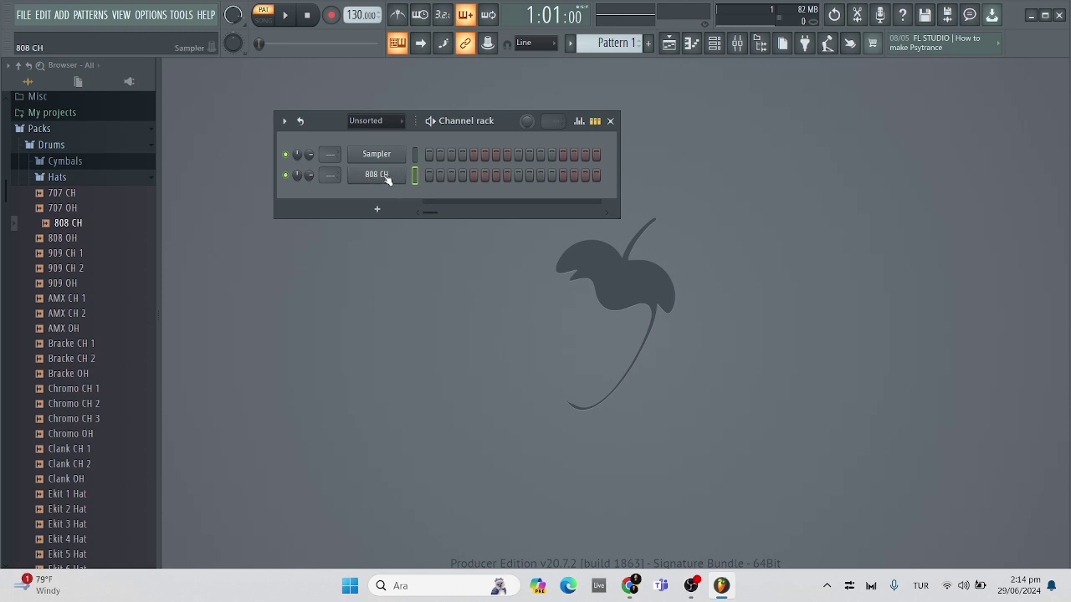
- Add the 909 OH sample as a new channel, replace it with Bracke CH 1, and replace 808 CH with Chromo CH 1
left_click_drag(63, 283, 295, 221)
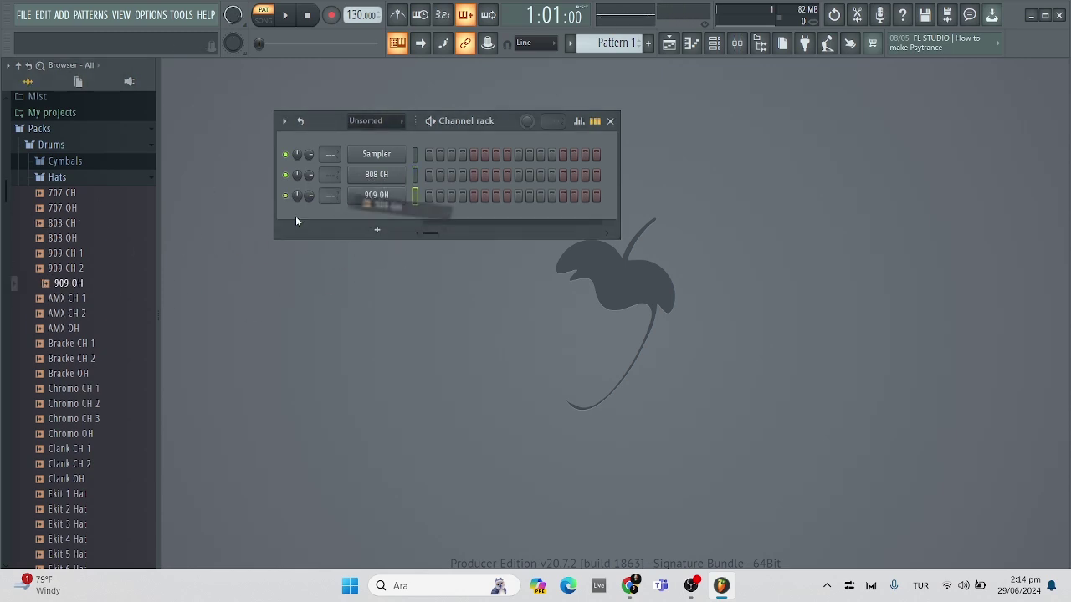
left_click_drag(84, 343, 376, 195)
left_click_drag(84, 388, 370, 180)
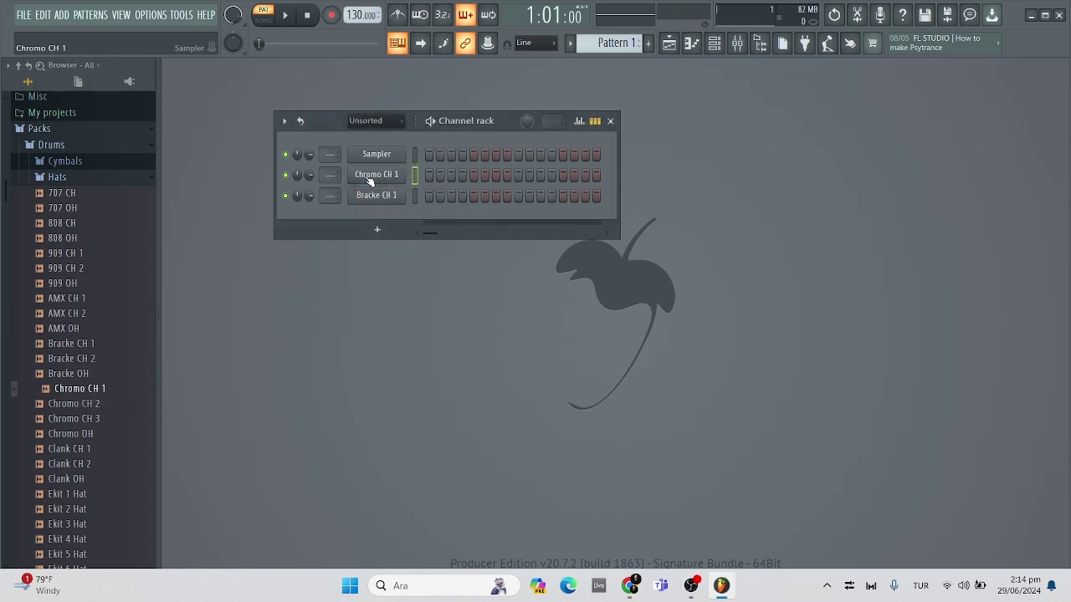
- Add the AMX OH, Chromo CH 3, Chromo OH and Bracke OH hat samples as new channels below Bracke CH 1
left_click_drag(71, 329, 370, 219)
left_click_drag(83, 418, 387, 237)
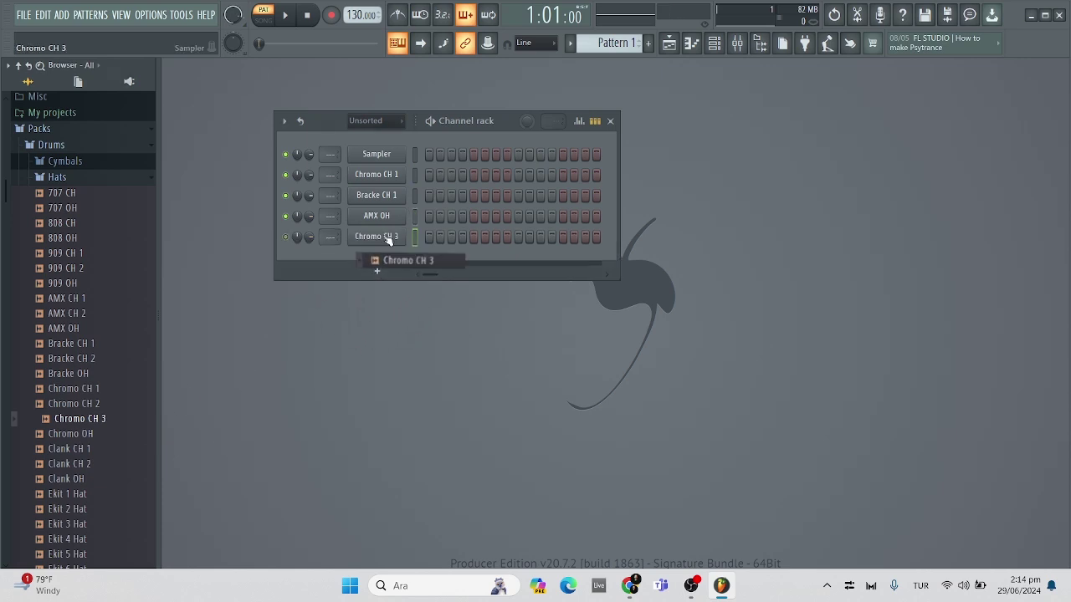
left_click_drag(115, 443, 372, 252)
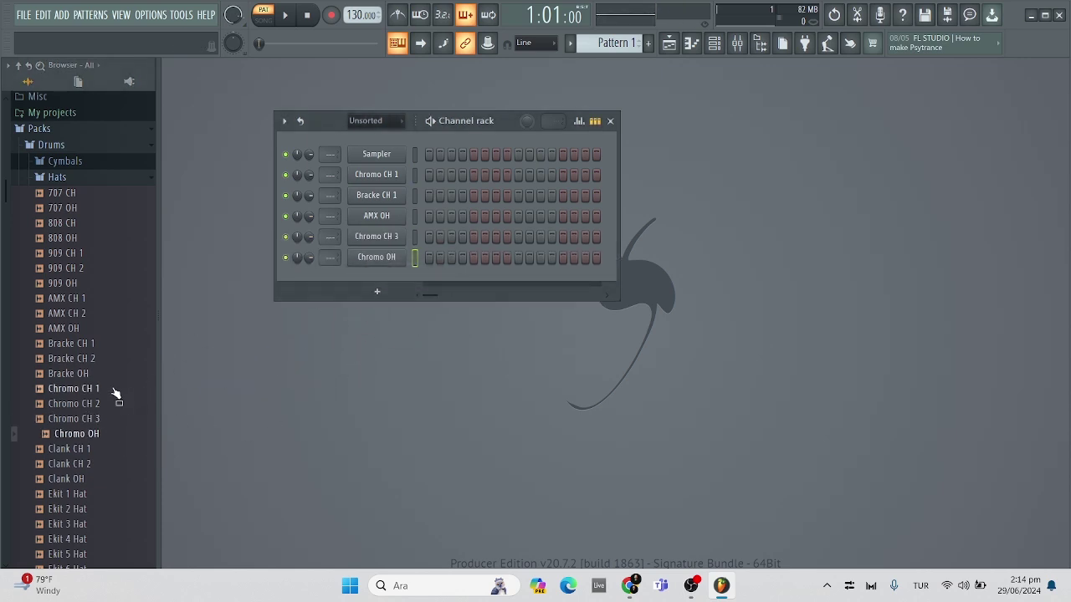
left_click_drag(109, 375, 401, 285)
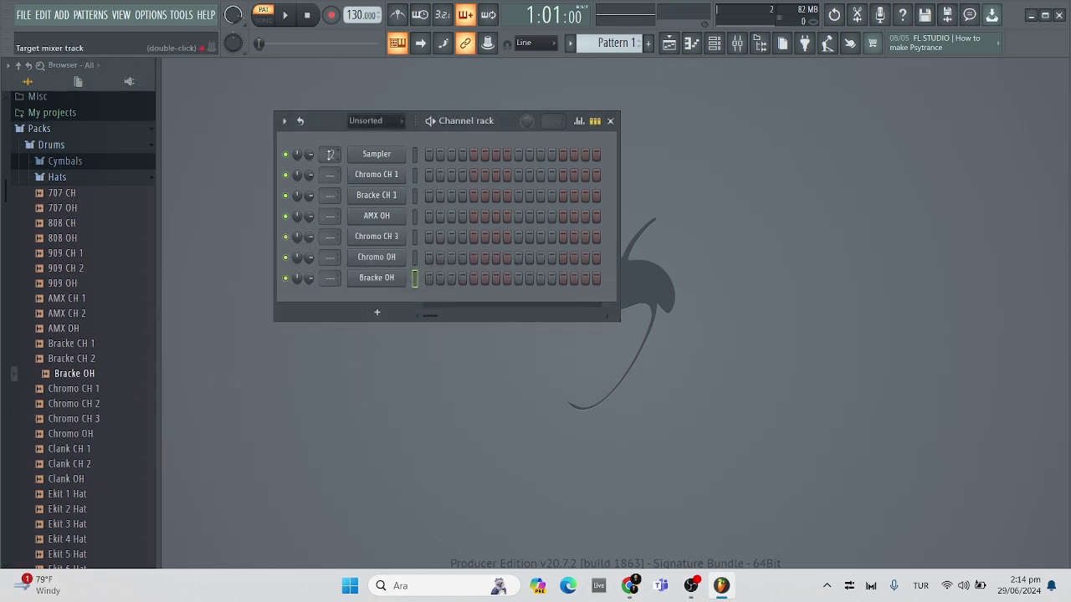
- Route the Sampler, Chromo CH 1, Bracke CH 1, AMX OH and Chromo CH 3 channels to mixer tracks 1 to 5 respectively
scroll(329, 159, "down", 1)
scroll(331, 176, "up", 3)
scroll(332, 195, "up", 2)
scroll(332, 216, "up", 2)
scroll(332, 177, "down", 2)
scroll(332, 180, "up", 1)
scroll(331, 196, "up", 1)
scroll(333, 219, "up", 1)
scroll(332, 220, "up", 1)
scroll(333, 238, "up", 3)
scroll(333, 237, "up", 1)
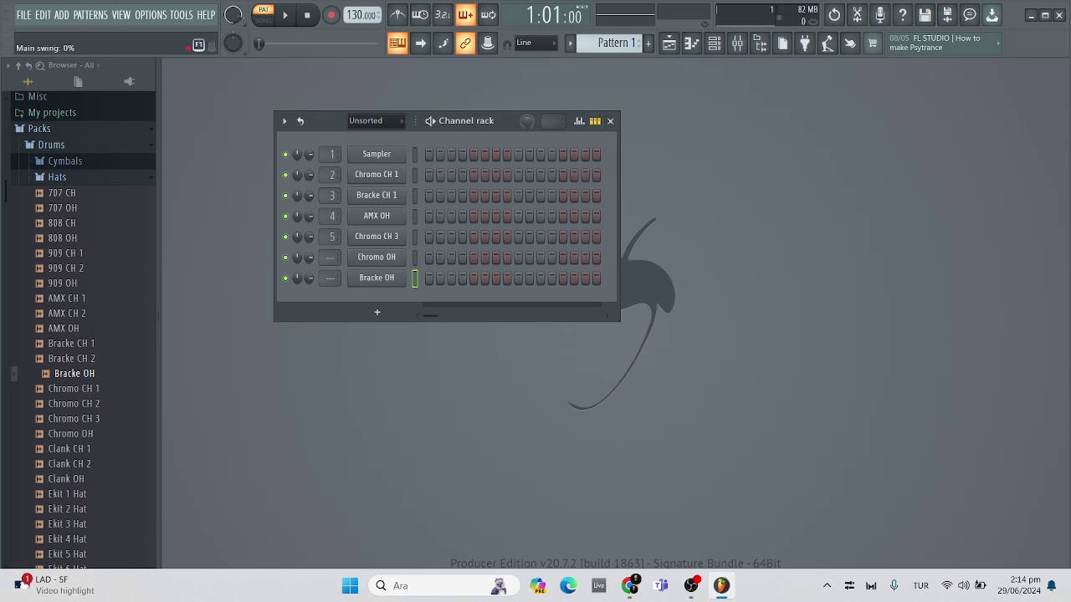
- Turn the main swing up and back down, and extend the Channel rack to show 24 steps
left_click_drag(527, 122, 527, 58)
left_click_drag(522, 125, 523, 213)
left_click_drag(553, 123, 553, 109)
left_click_drag(619, 251, 718, 260)
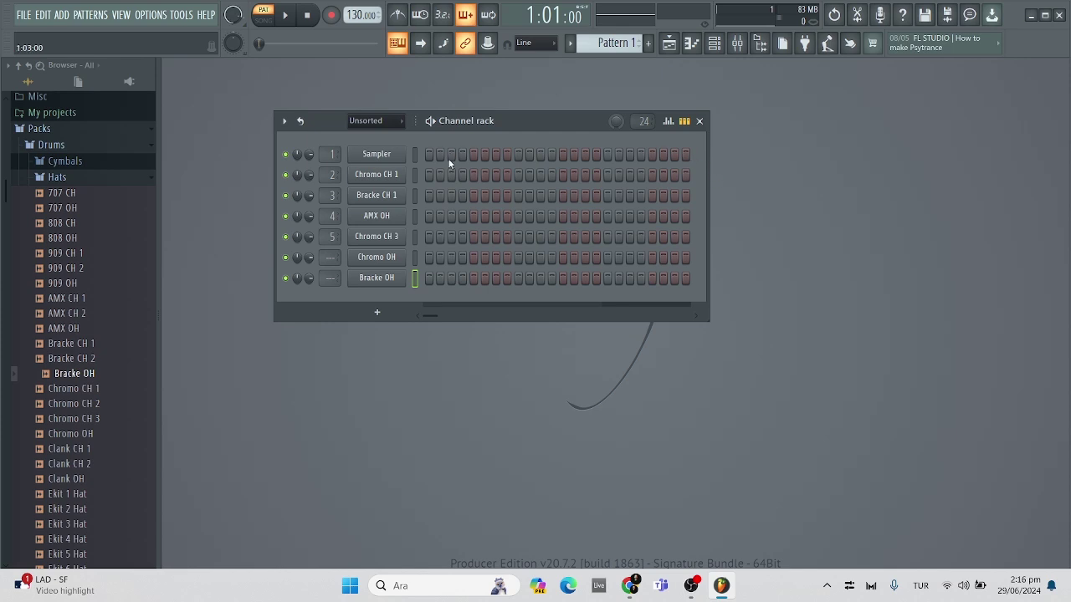
- Fill every fourth step of the Sampler channel and sweep across its step row up to the twenty-first step
right_click(400, 152)
left_click(574, 209)
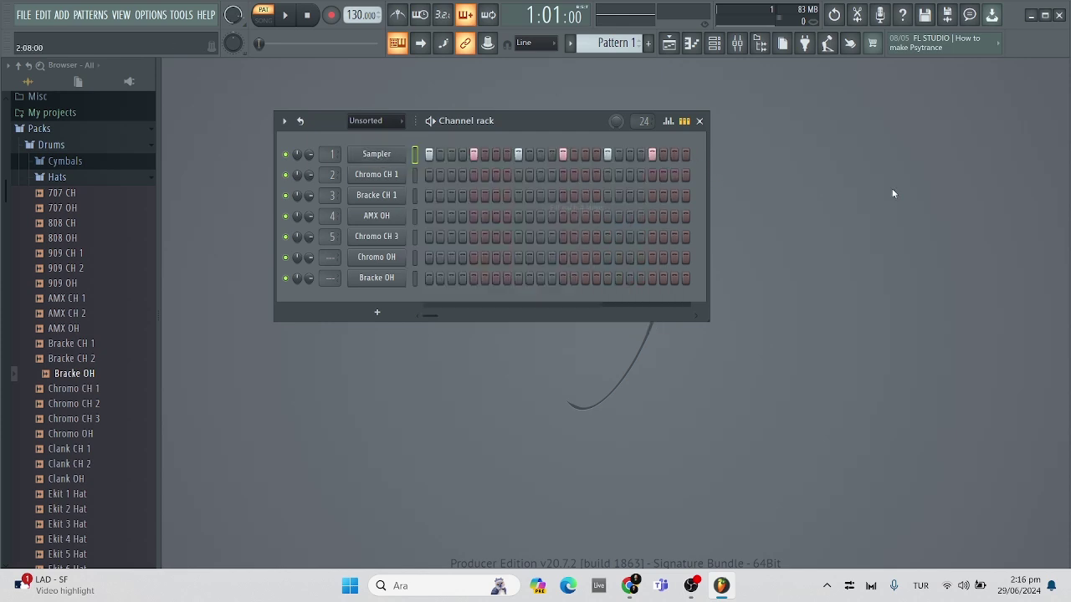
left_click_drag(440, 159, 652, 155)
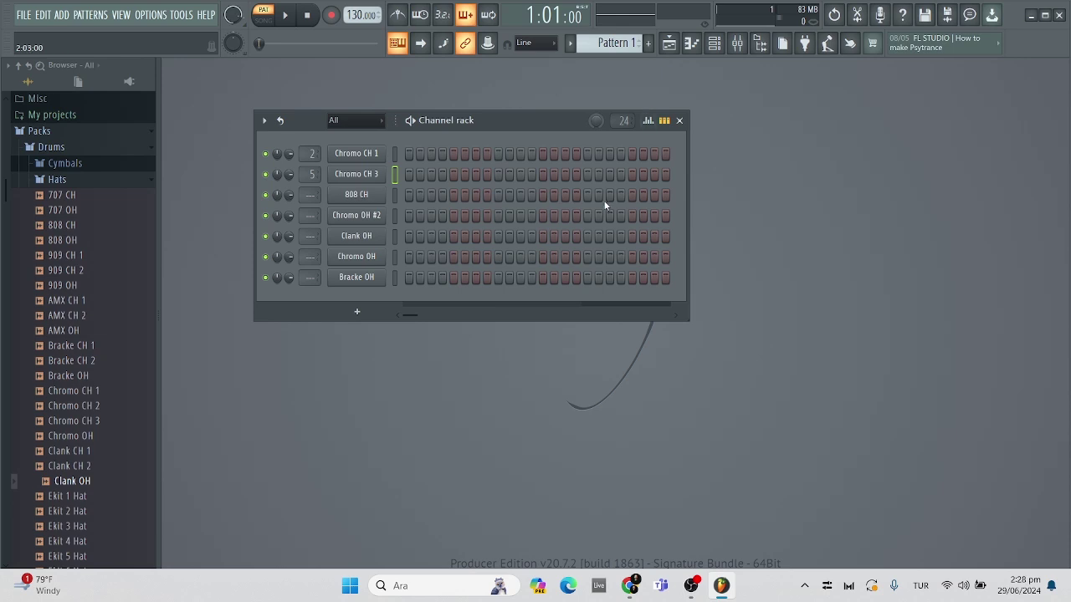
- Move the Channel rack window slightly higher in the workspace
left_click_drag(558, 127, 552, 109)
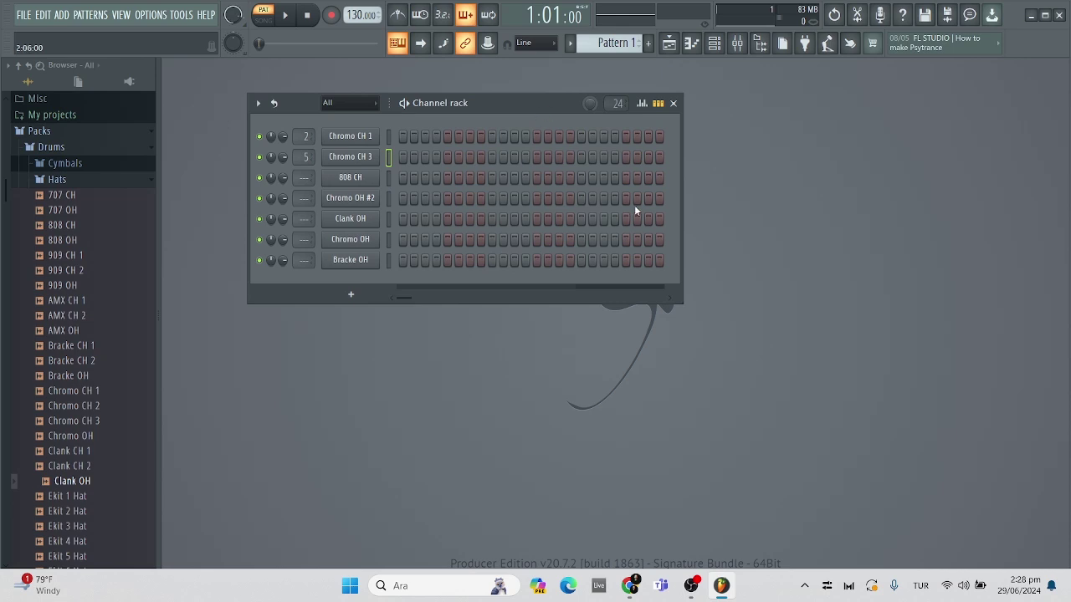